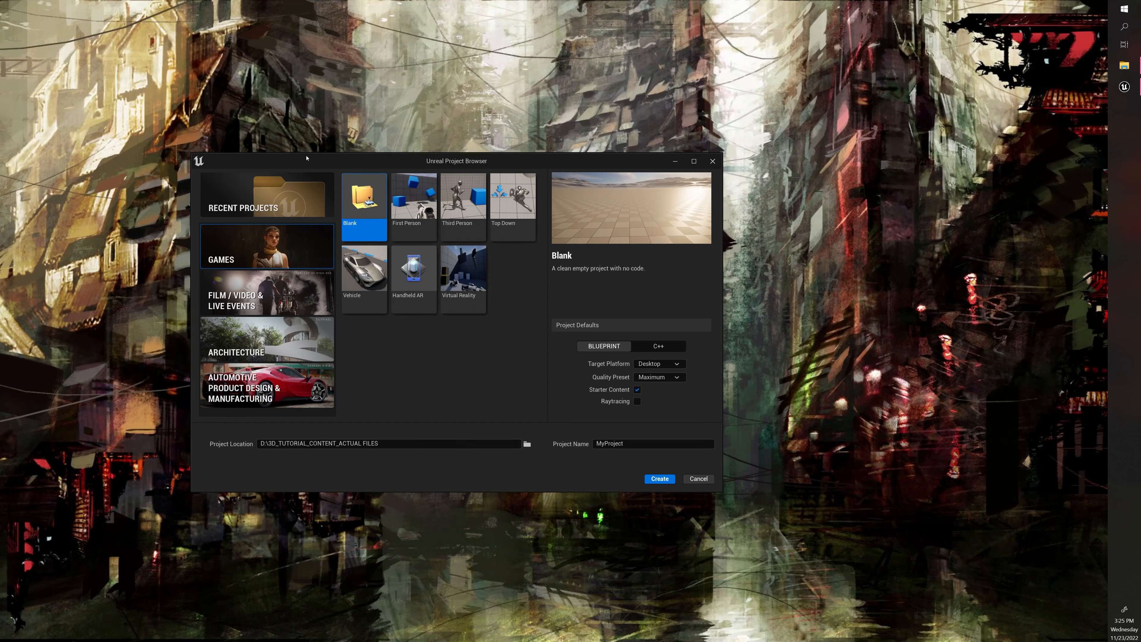
- Create a blank Games project named Intro with Desktop as the target platform
left_click_drag(306, 159, 258, 140)
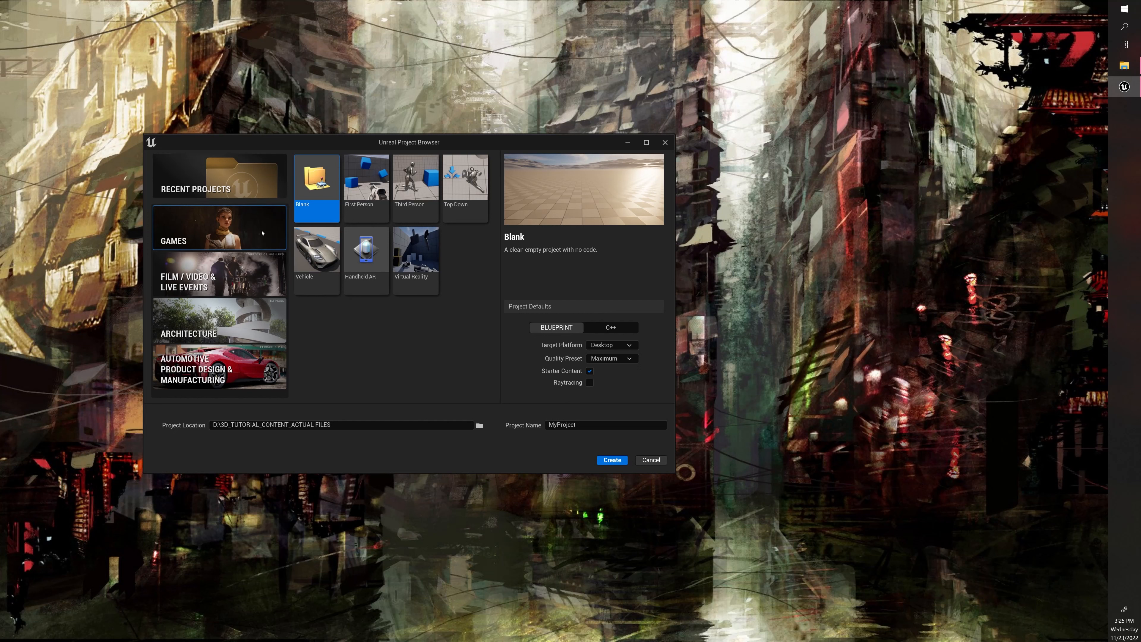
left_click(237, 337)
left_click(236, 243)
left_click(600, 346)
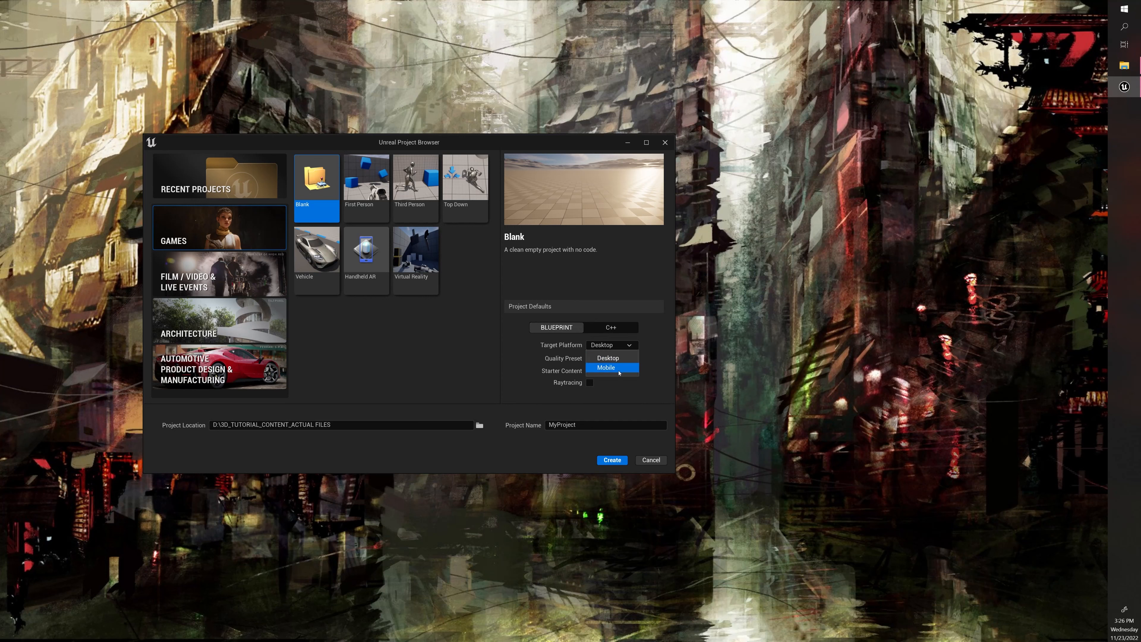
left_click(613, 356)
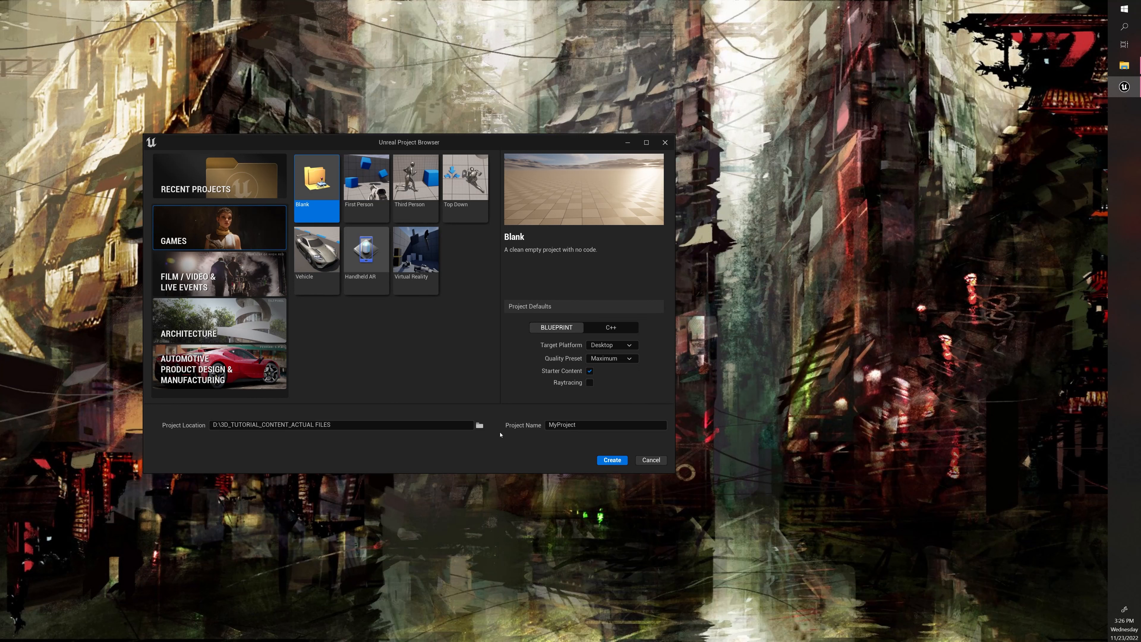
left_click_drag(579, 425, 529, 423)
type("Intro")
left_click(618, 457)
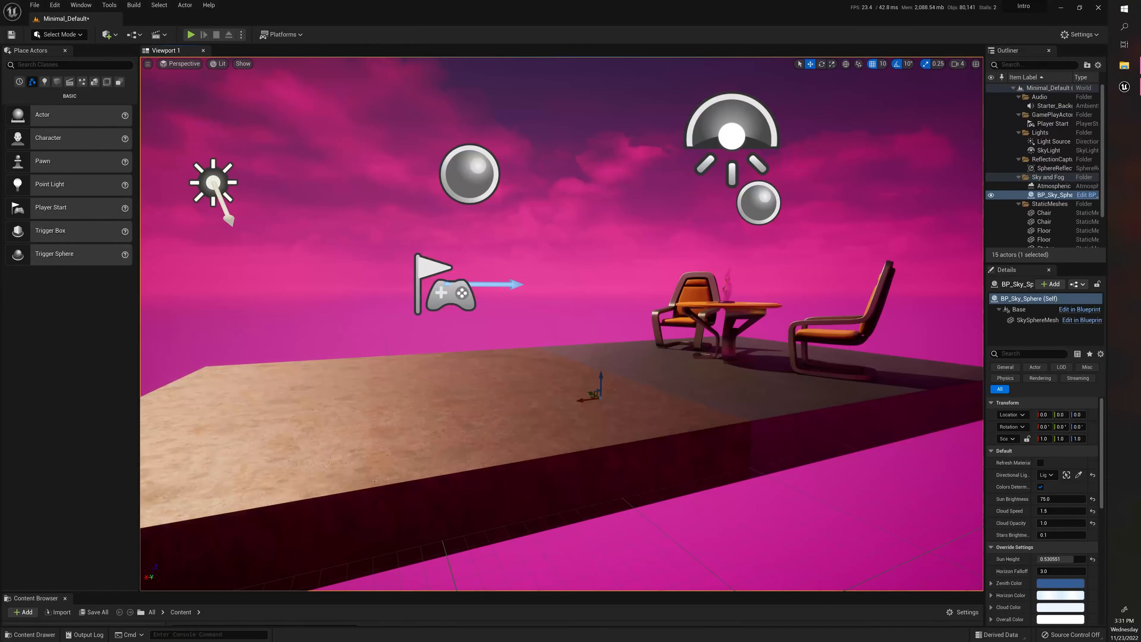
- Fly through the level to examine the table and chairs at the end of the floor from several distances and angles
right_click_drag(506, 331, 591, 327)
key("s")
key("w")
key("a")
key("w")
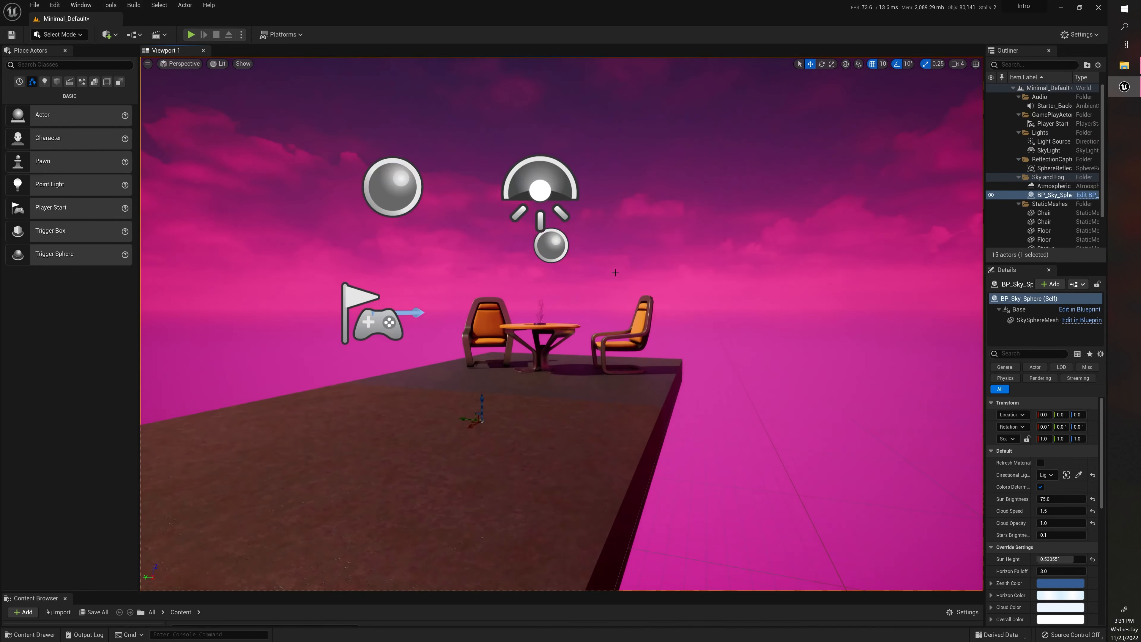
mouse_move(628, 255)
left_mouse_down()
mouse_move(609, 292)
mouse_move(623, 252)
left_mouse_up()
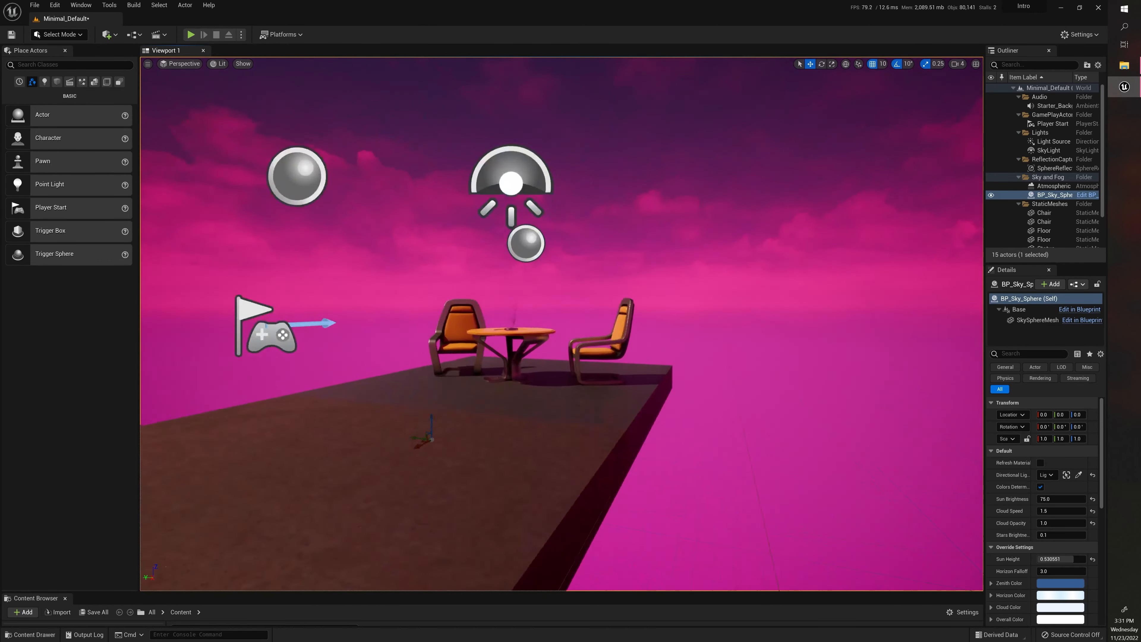
key("w")
right_click_drag(623, 251, 633, 256)
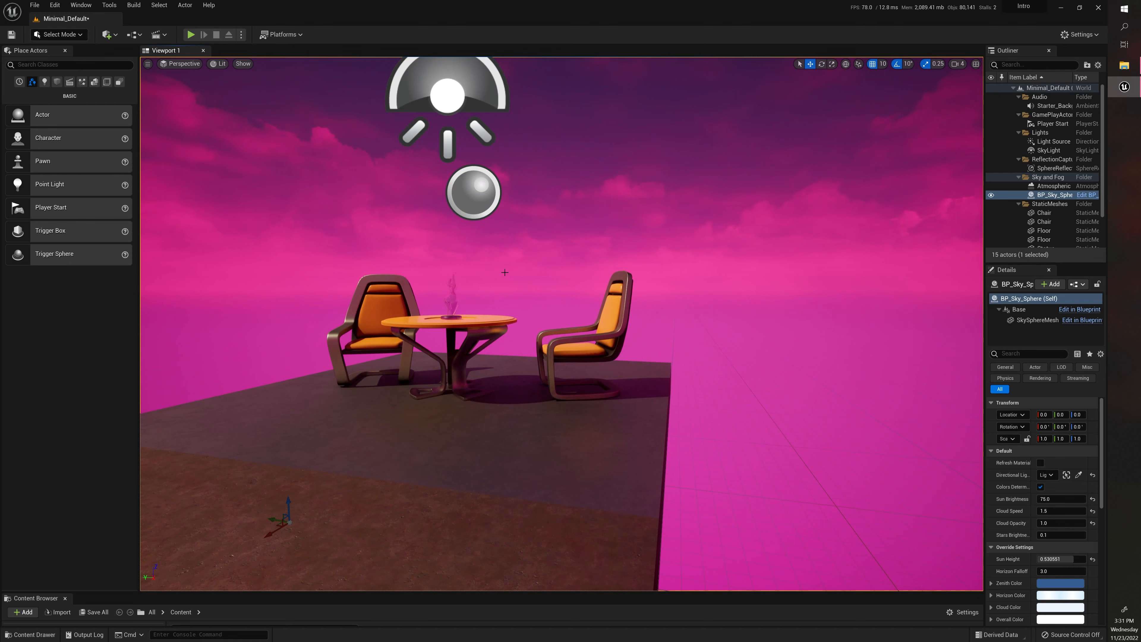
key("s")
right_click_drag(518, 268, 324, 303)
key("s")
key("a")
key("d")
key("w")
key("s")
key("a")
key("d")
key("a")
key("d")
key("w")
key("s")
key("w")
key("s")
key("w")
key("d")
key("w")
key("s")
key("w")
key("w")
key("s")
key("s")
key("s")
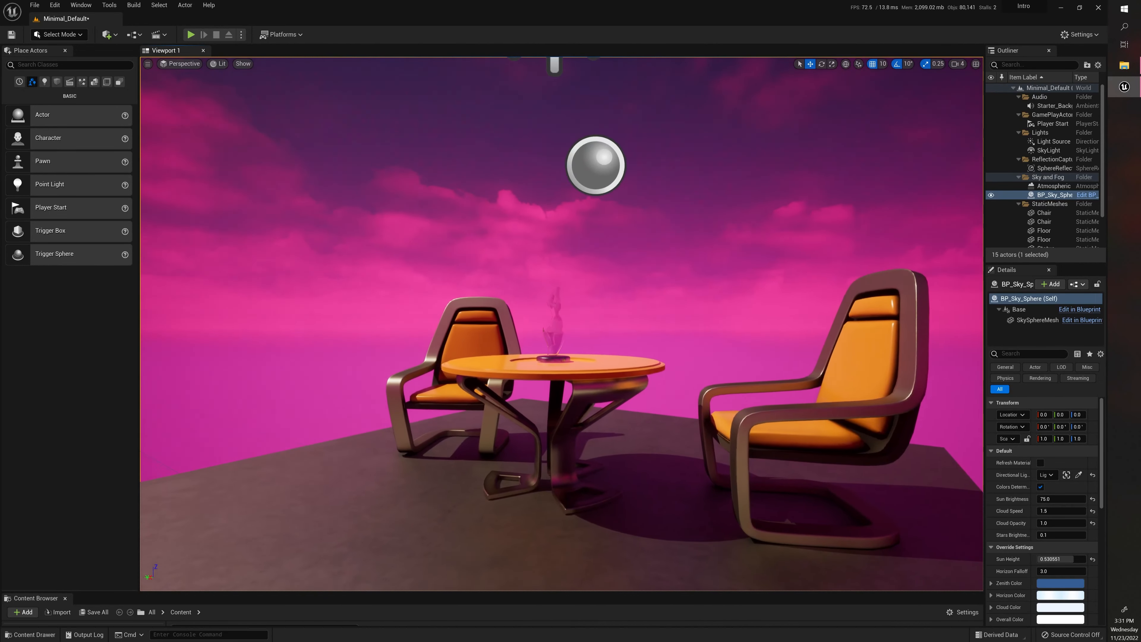
- Lower the viewport camera speed to 2 and approach the table at that speed
left_click(956, 65)
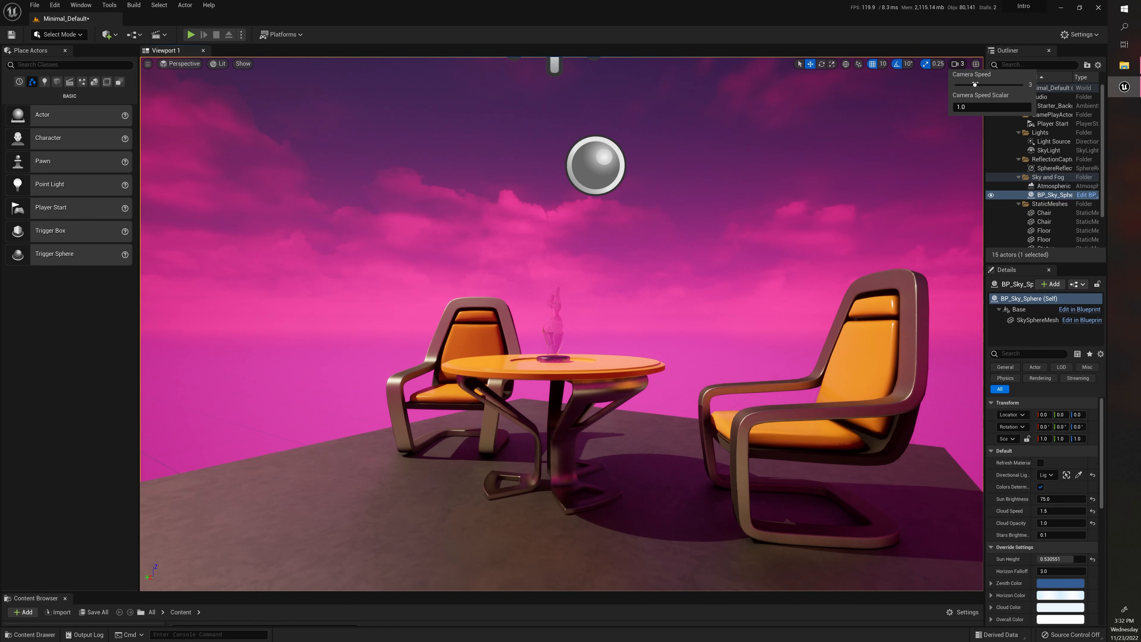
key("s")
key("a")
right_click_drag(737, 216, 808, 217)
key("w")
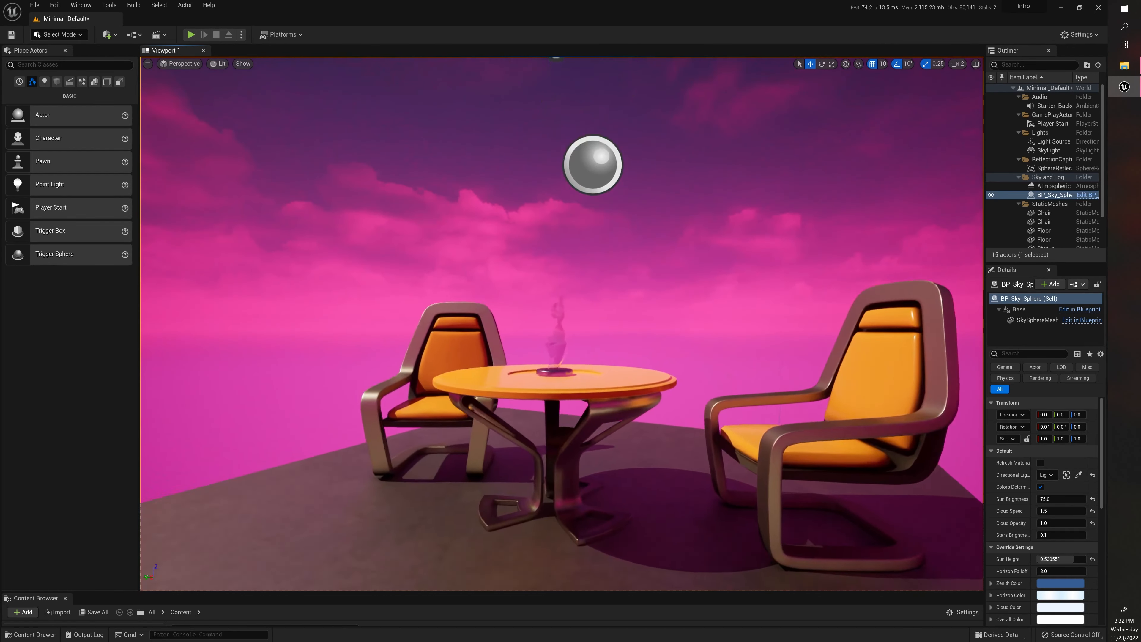
key("w")
- Rotate the statue on the table about its vertical axis and undo the extra tilt
left_click(517, 327)
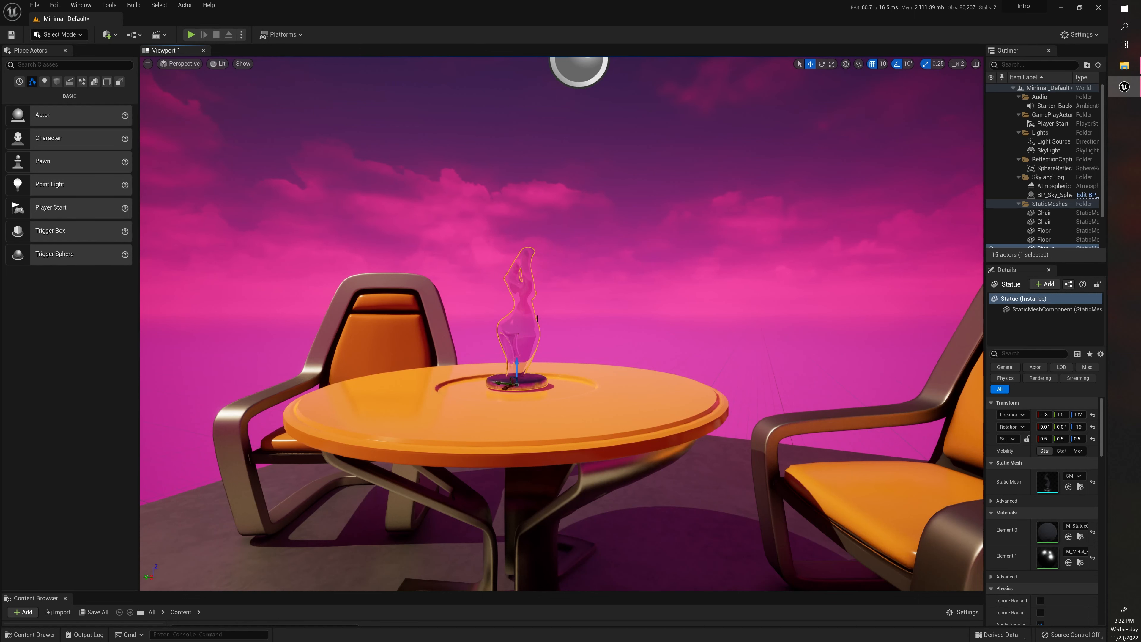
key("a")
mouse_move(546, 349)
right_mouse_down()
mouse_move(572, 351)
mouse_move(545, 349)
right_mouse_up()
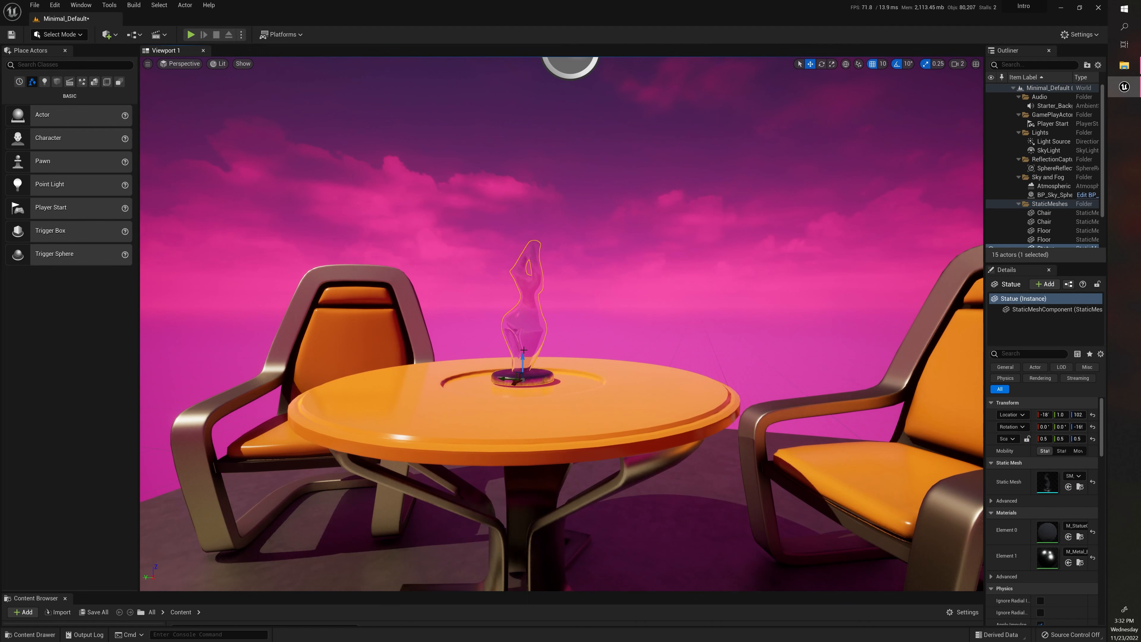
key("a")
right_click_drag(538, 377, 606, 385)
key("a")
key("e")
key("w")
key("a")
left_click_drag(422, 404, 433, 355)
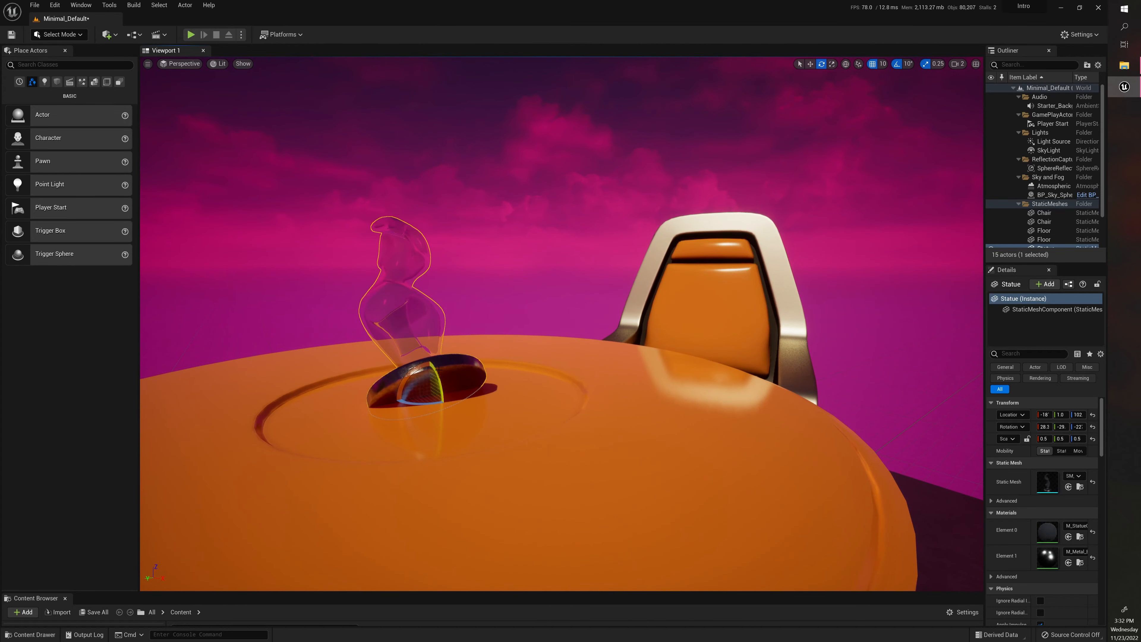
key("ctrl+z")
- Scale the statue on the table uniformly to 2.75
scroll(452, 355, "up", 3)
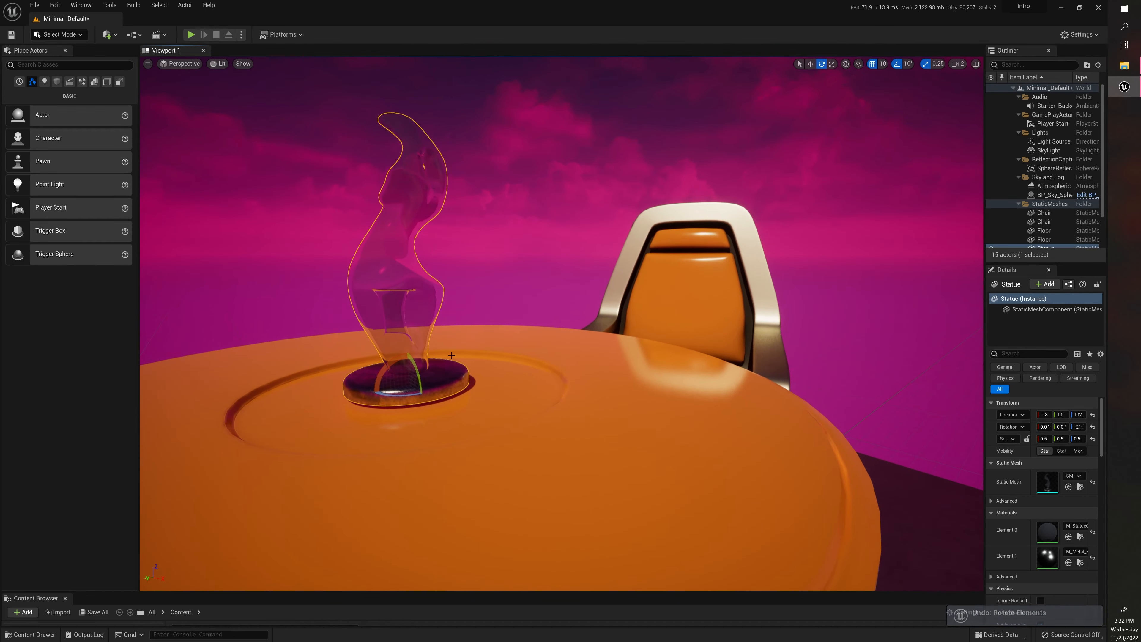
key("r")
left_click_drag(408, 385, 458, 342)
key("s")
right_click_drag(458, 342, 346, 310)
key("d")
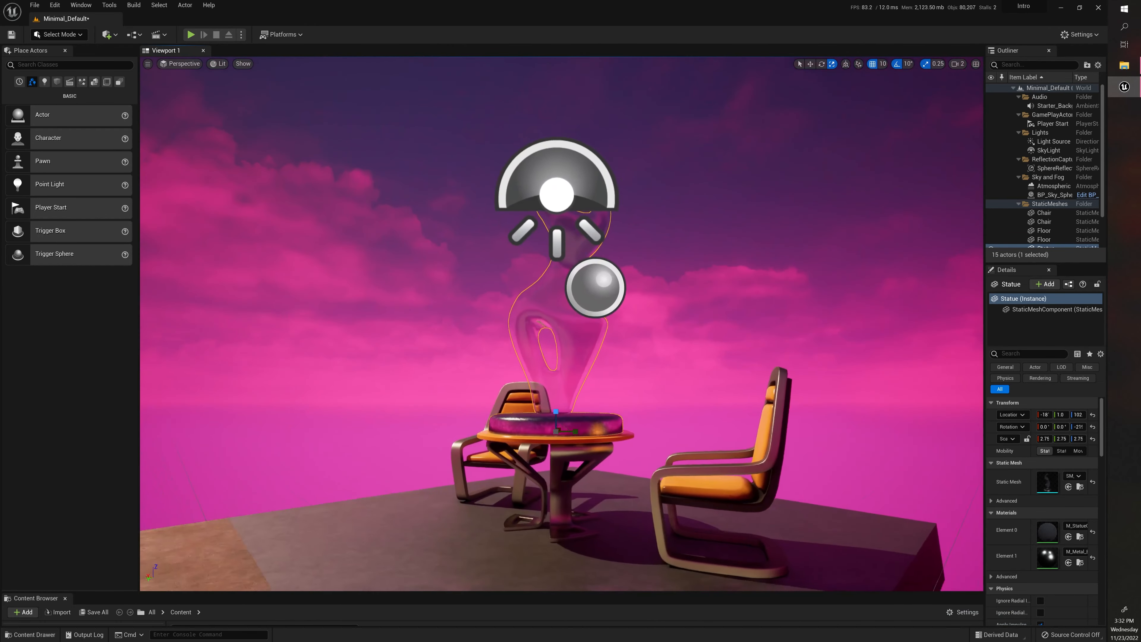
- Duplicate the enlarged statue and place the copy in the air beside the table
right_click_drag(511, 418, 471, 434)
key("w")
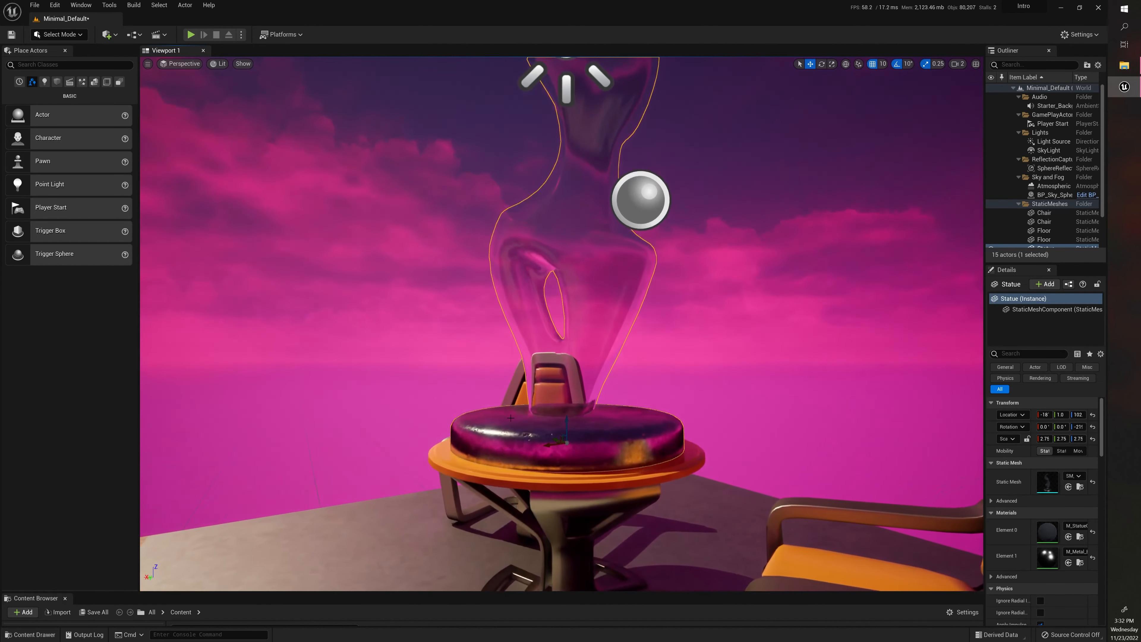
key("a")
right_click_drag(543, 415, 562, 429)
key("d")
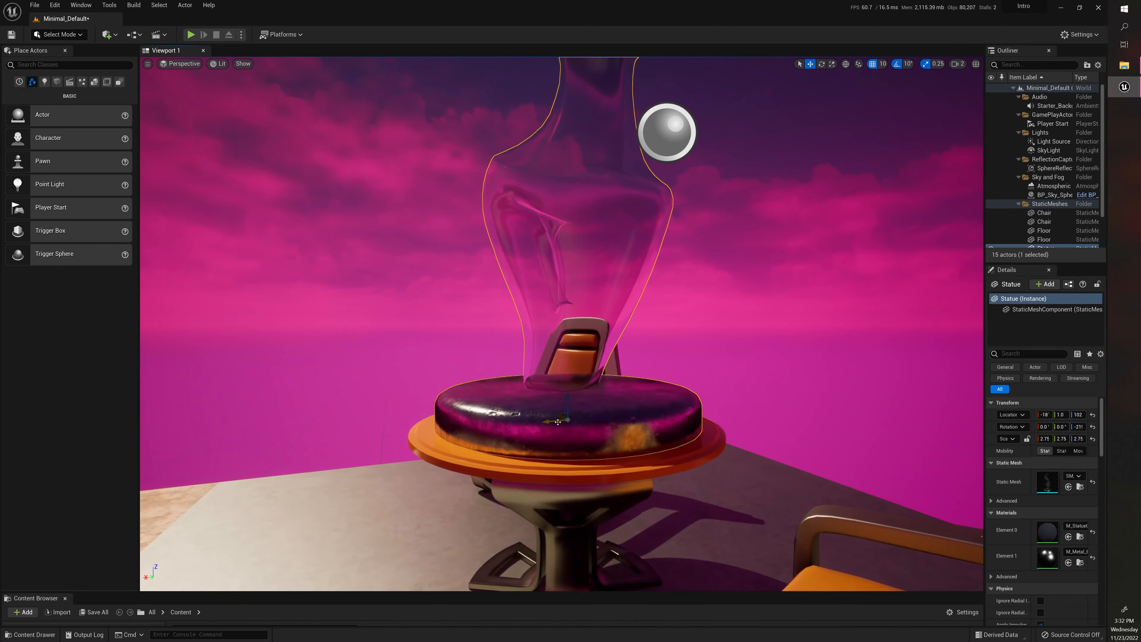
left_click_drag(556, 421, 194, 488, "alt")
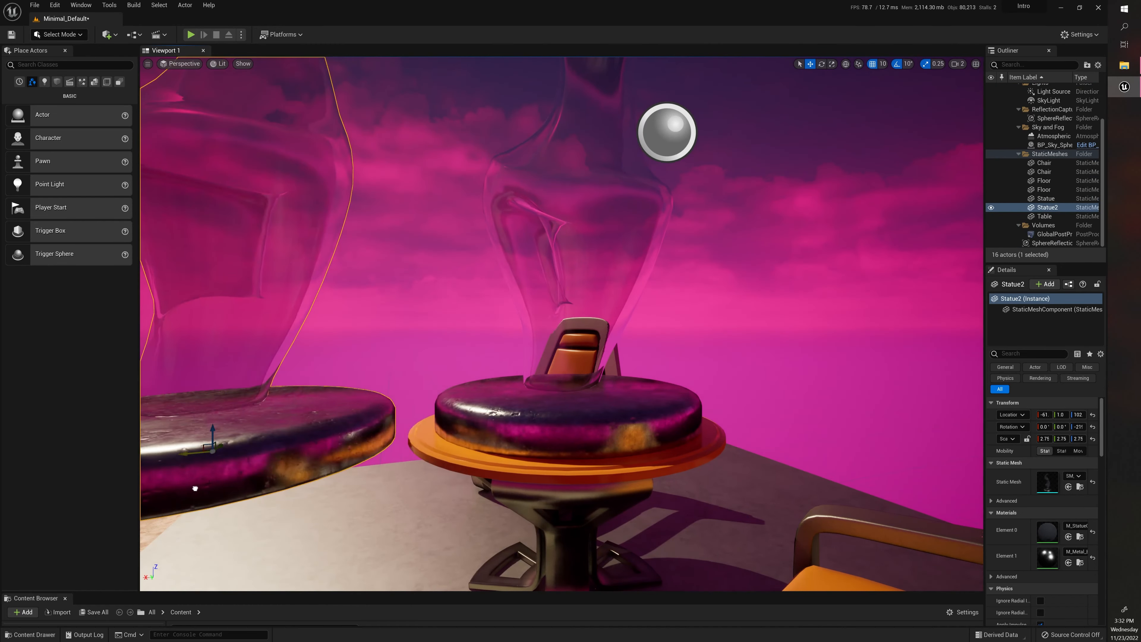
key("s")
mouse_move(353, 463)
right_mouse_down()
mouse_move(353, 449)
mouse_move(353, 463)
right_mouse_up()
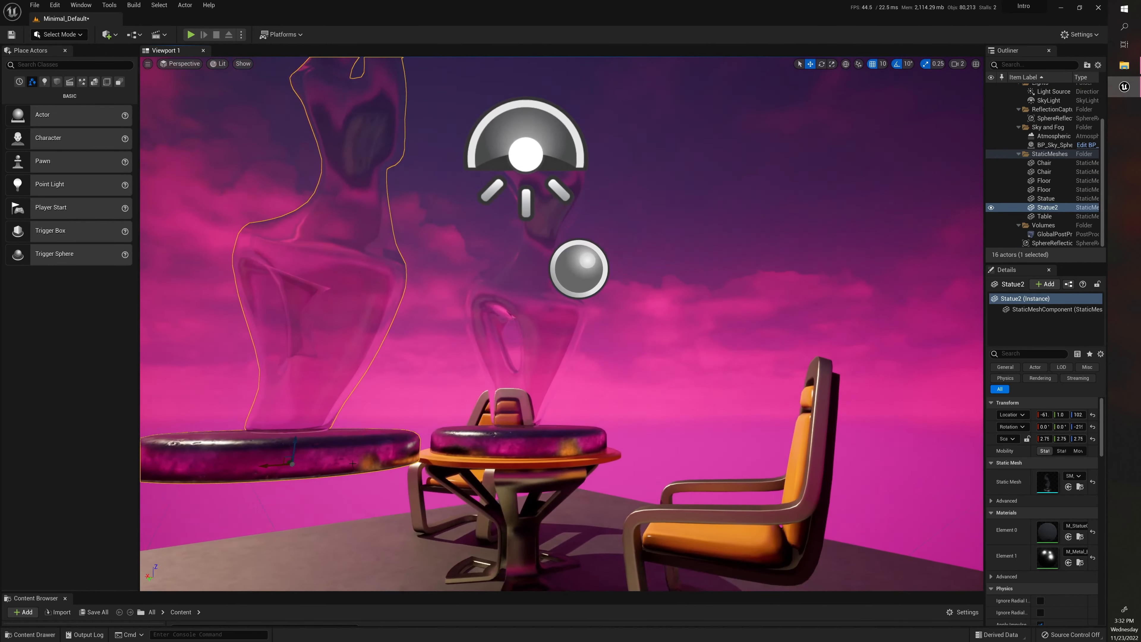
- Rotate the duplicate statue about its vertical axis and scale it uniformly to 1.25
key("r")
key("e")
key("r")
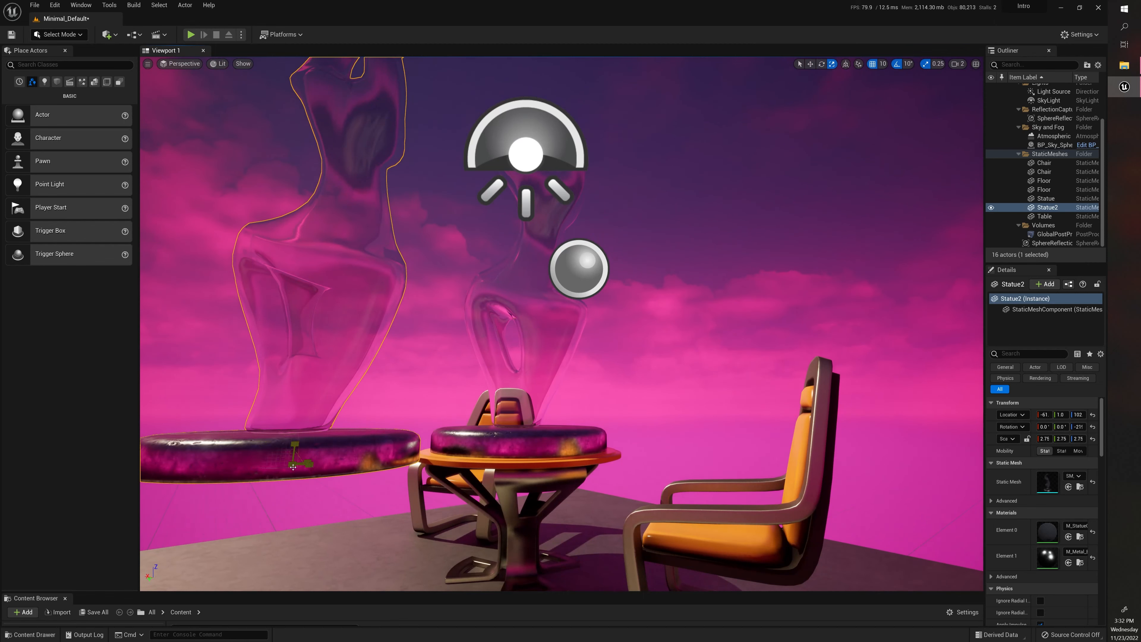
key("e")
left_click_drag(282, 468, 256, 476)
key("r")
key("w")
mouse_move(304, 363)
right_mouse_down()
mouse_move(337, 365)
mouse_move(314, 405)
mouse_move(304, 363)
right_mouse_up()
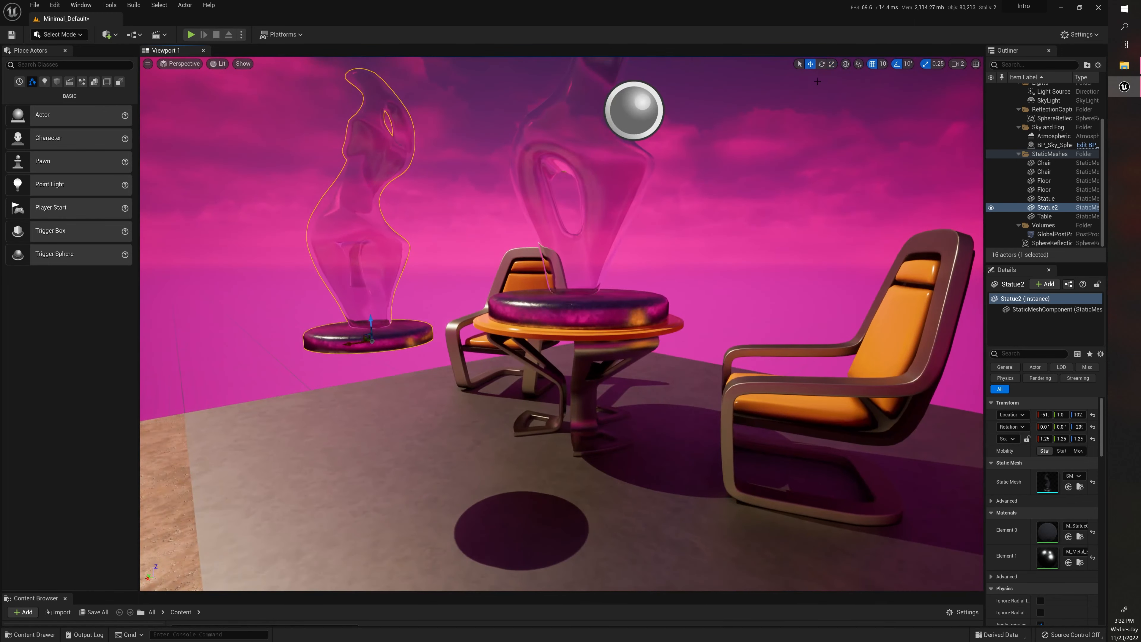
- Lower the duplicate statue onto the floor beside the table to a height of about 31, with position snapping off for the fine adjustment
left_click_drag(371, 320, 391, 474)
mouse_move(393, 476)
right_mouse_down()
mouse_move(375, 512)
mouse_move(373, 479)
right_mouse_up()
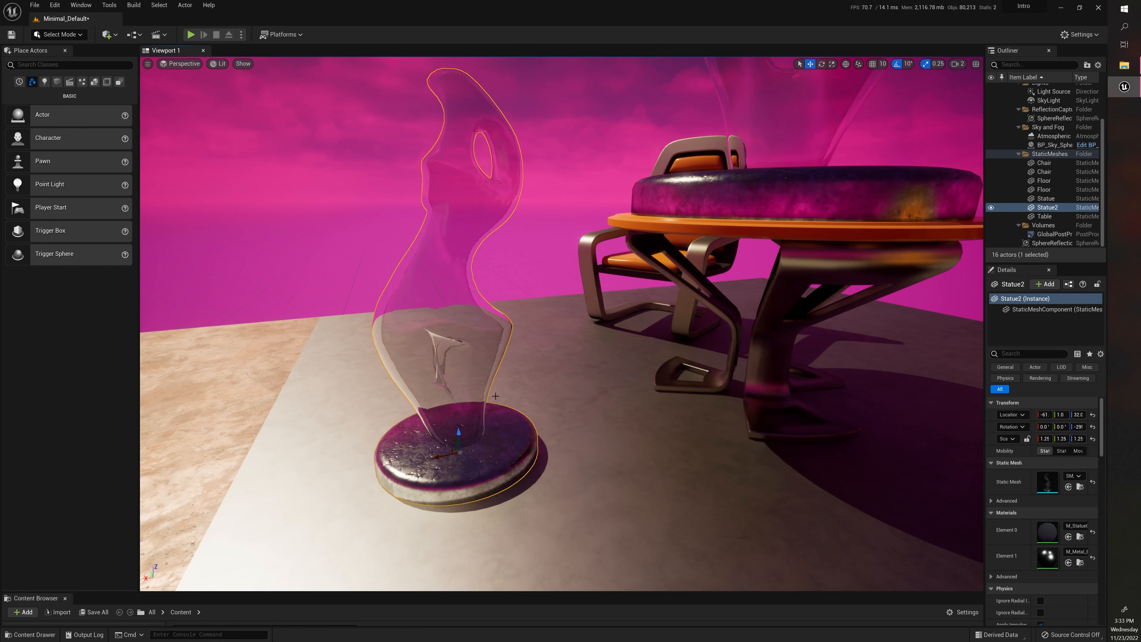
mouse_move(458, 433)
left_mouse_down()
mouse_move(460, 359)
mouse_move(479, 431)
left_mouse_up()
right_click_drag(479, 431, 485, 429)
key("s")
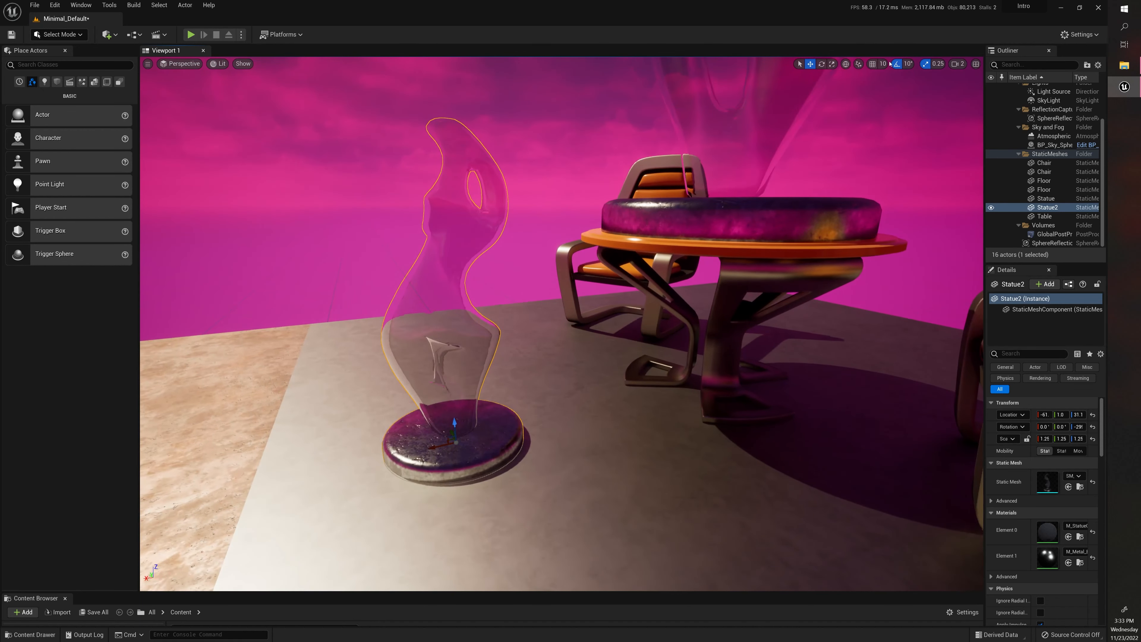
- Rotate the large statue on the table about its vertical axis, turning rotation snapping off for the final adjustment
left_click(683, 217)
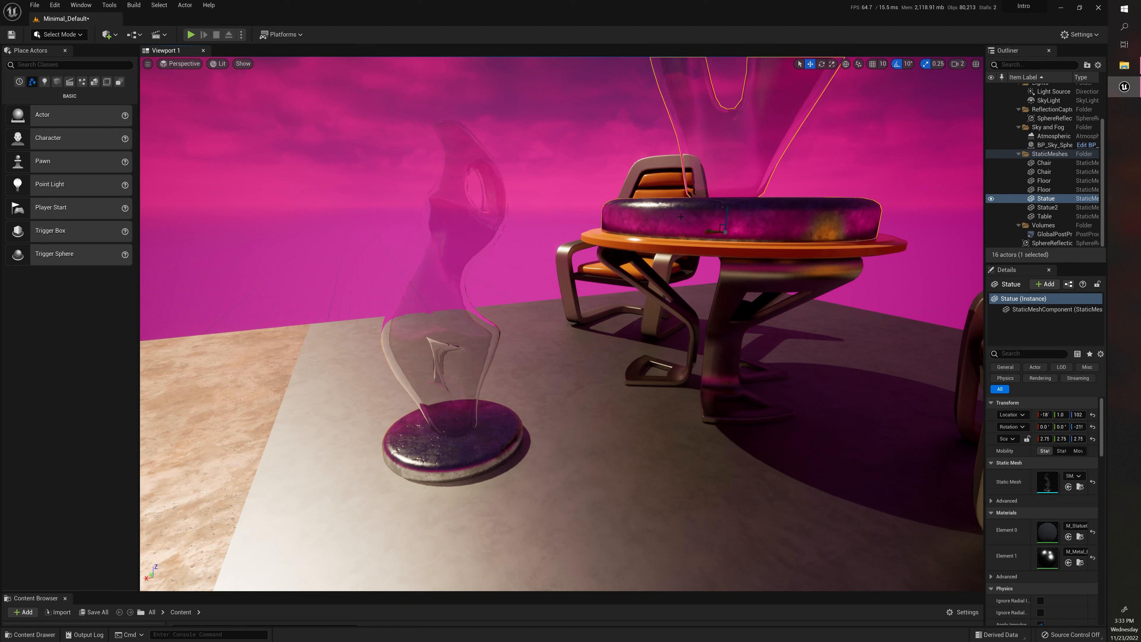
key("e")
left_click_drag(729, 234, 773, 235)
left_click(897, 64)
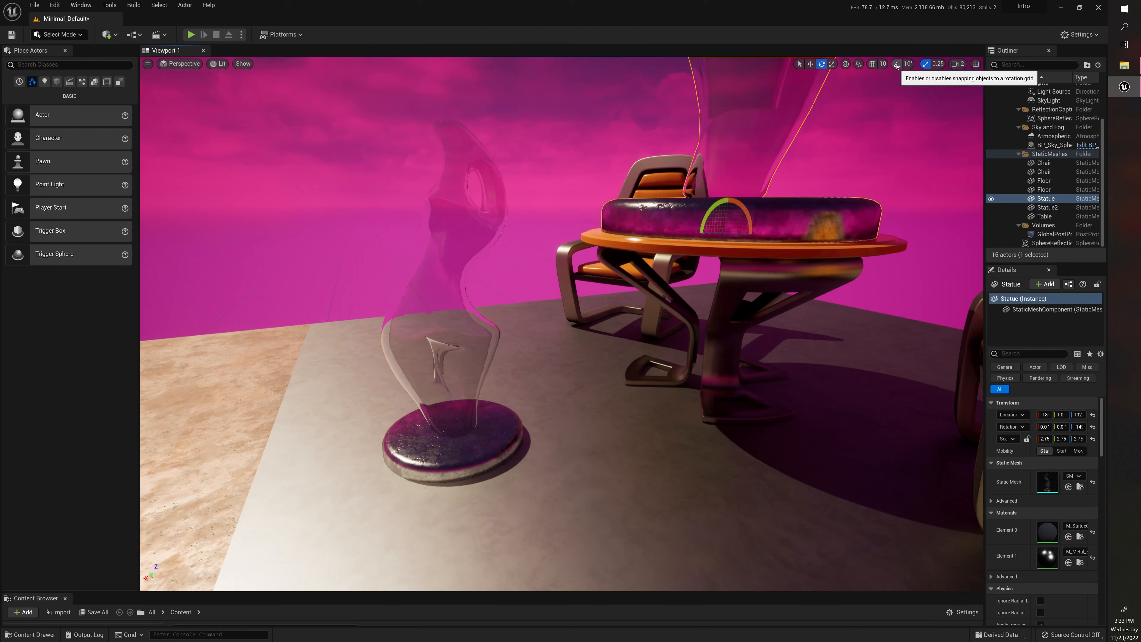
left_click_drag(740, 233, 734, 234)
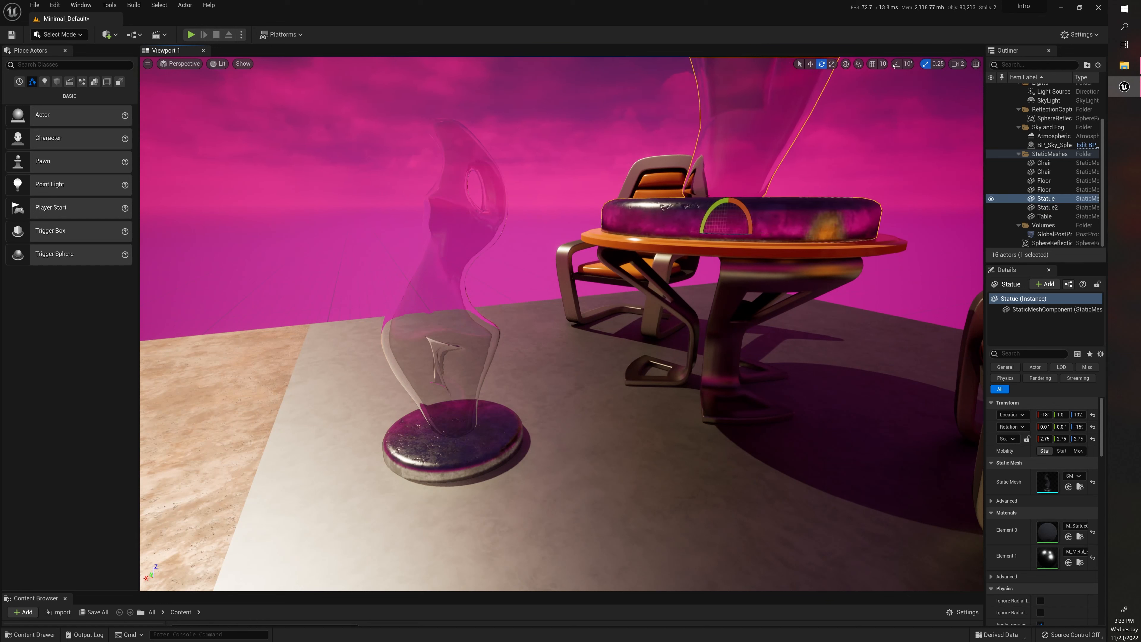
- Enable position snapping at 50 and test it by raising the small statue on the floor, undoing the move
left_click(873, 64)
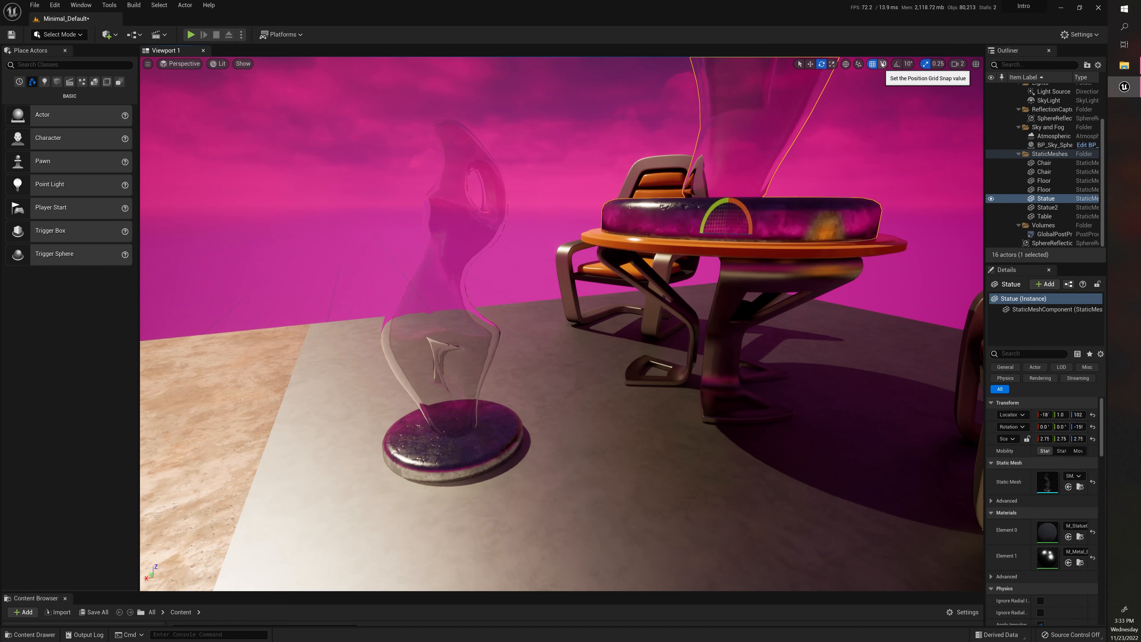
left_click(883, 64)
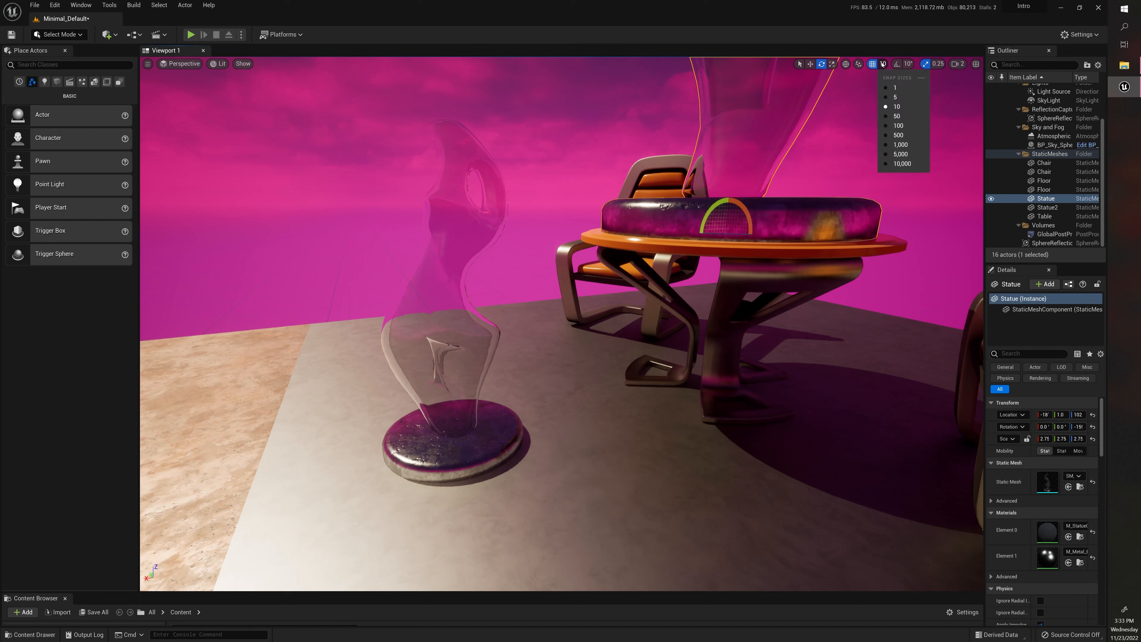
left_click(899, 116)
left_click(488, 335)
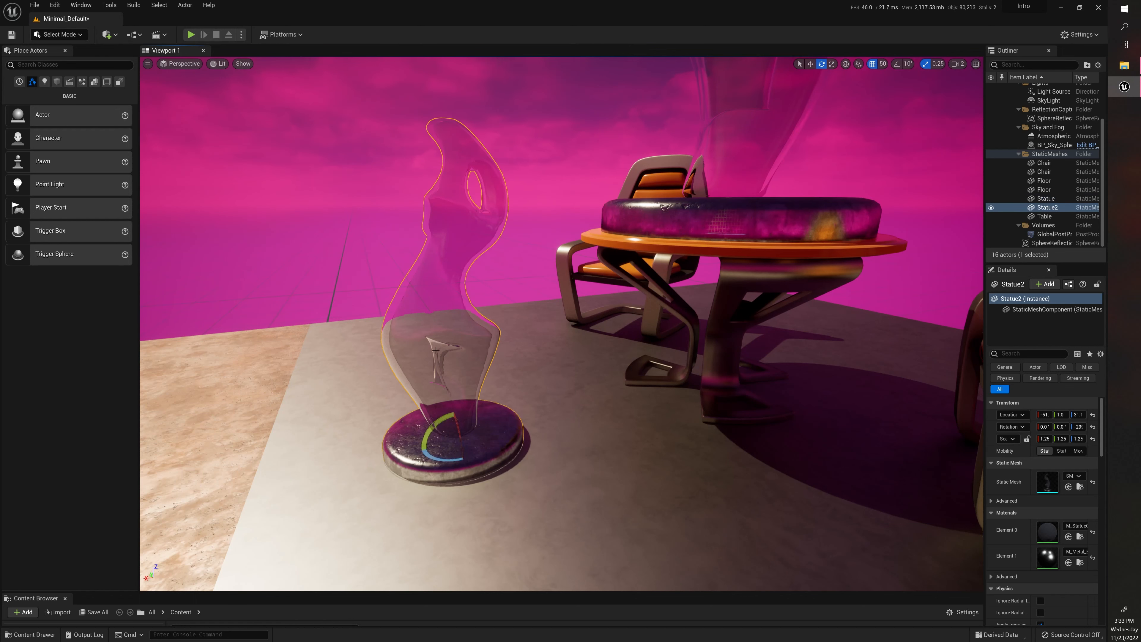
key("w")
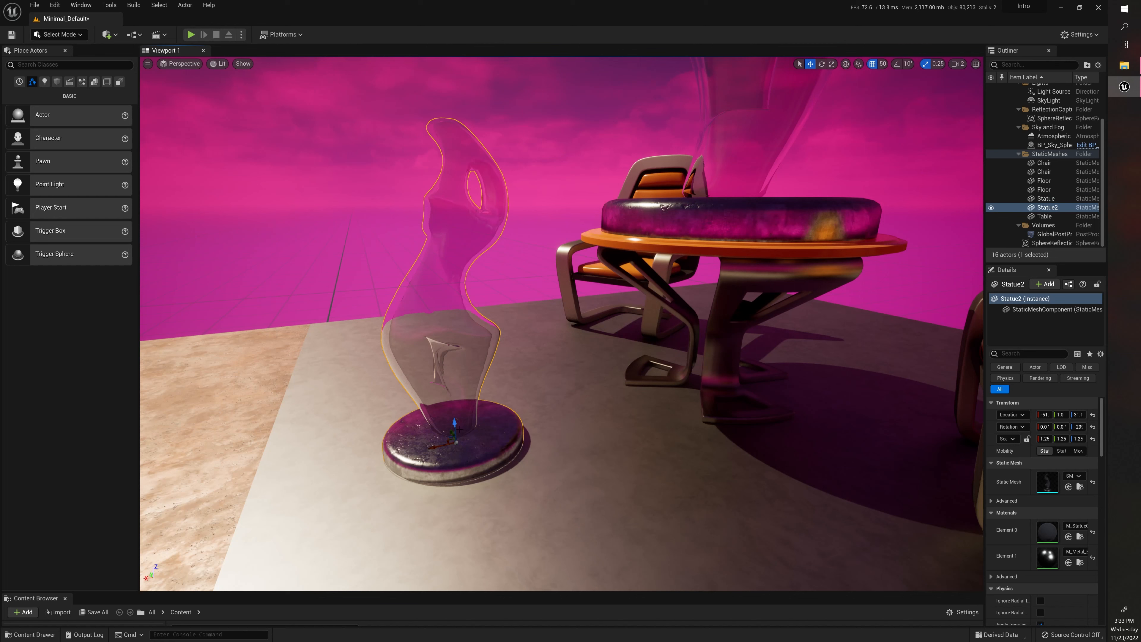
left_click_drag(454, 421, 467, 289)
key("ctrl+z")
- Set the position snap size to 5 and test it on the small floor statue
left_click(883, 64)
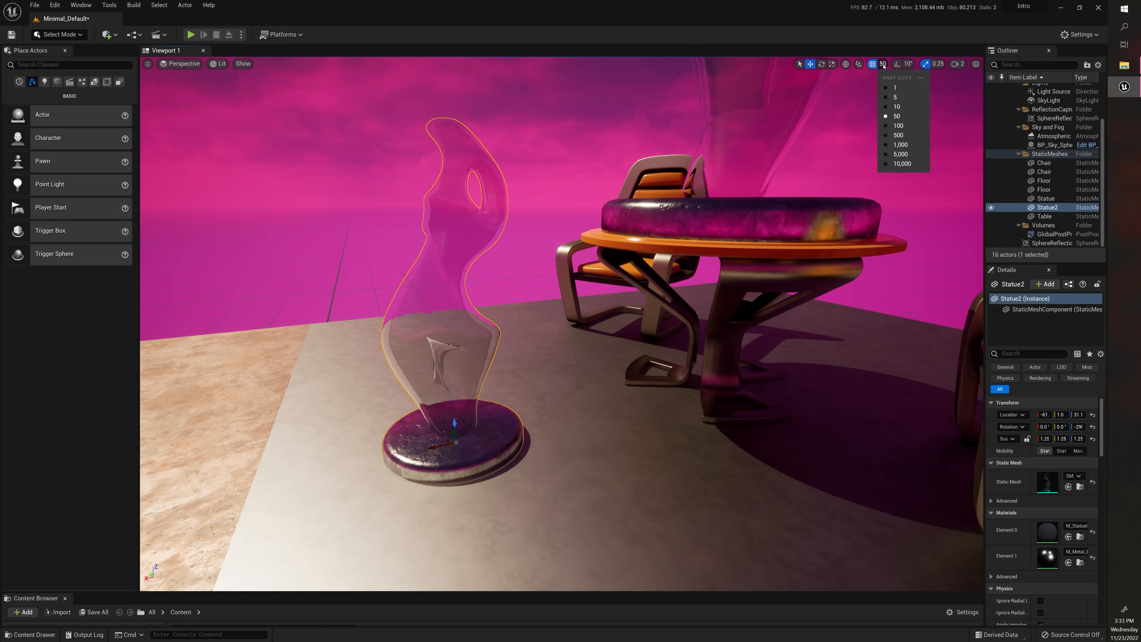
left_click(896, 97)
mouse_move(454, 423)
left_mouse_down()
mouse_move(449, 377)
mouse_move(455, 421)
left_mouse_up()
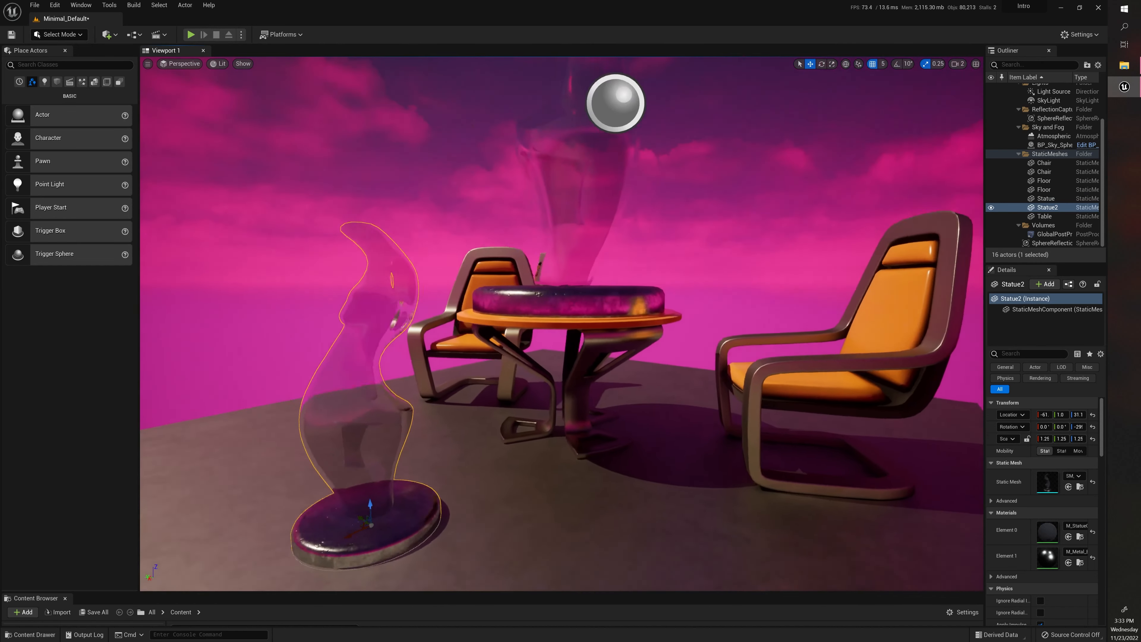
right_click_drag(570, 300, 569, 300)
key("s")
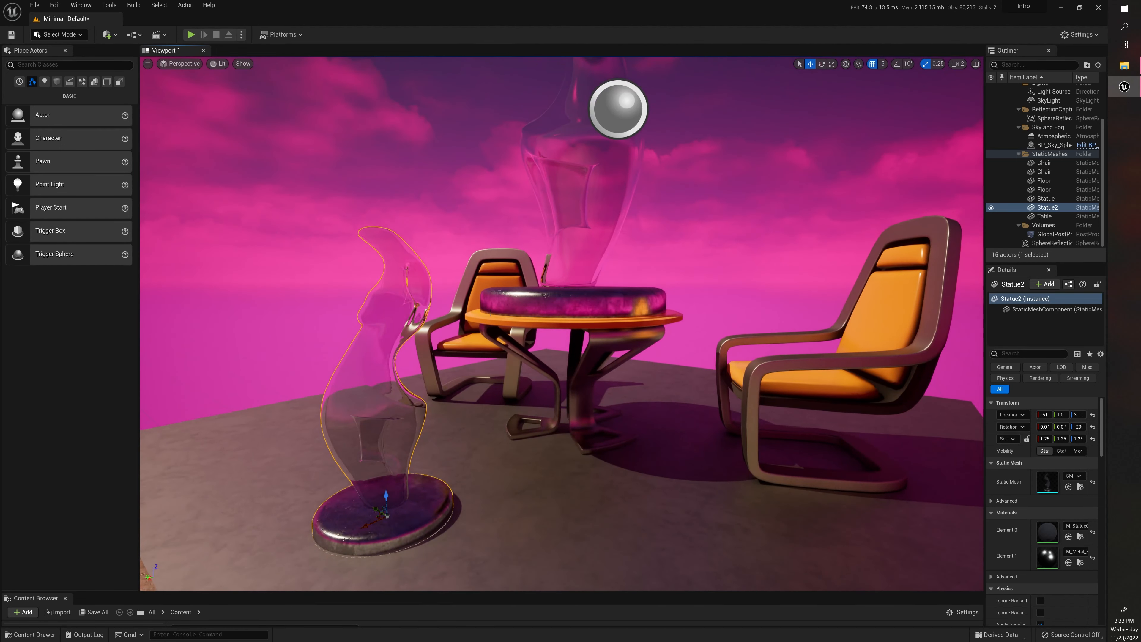
- Review the available editor modes and reselect the large statue on the table
left_click(60, 34)
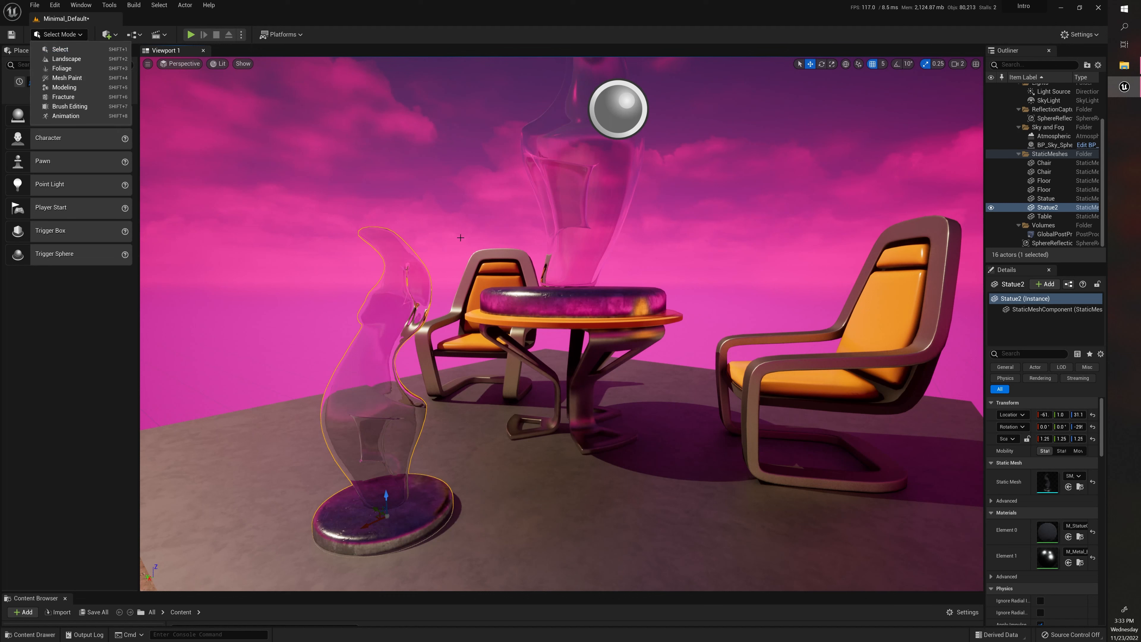
left_click(547, 223)
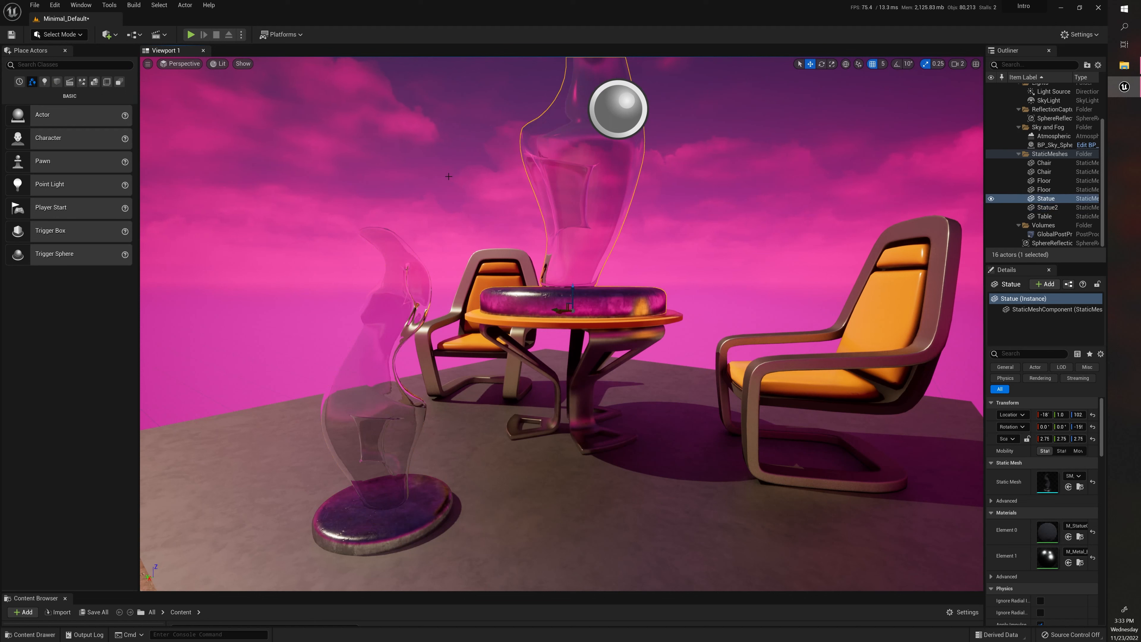
- Cycle through the rotate and scale gizmos and switch to Landscape mode to examine the new landscape settings and grid
key("e")
key("r")
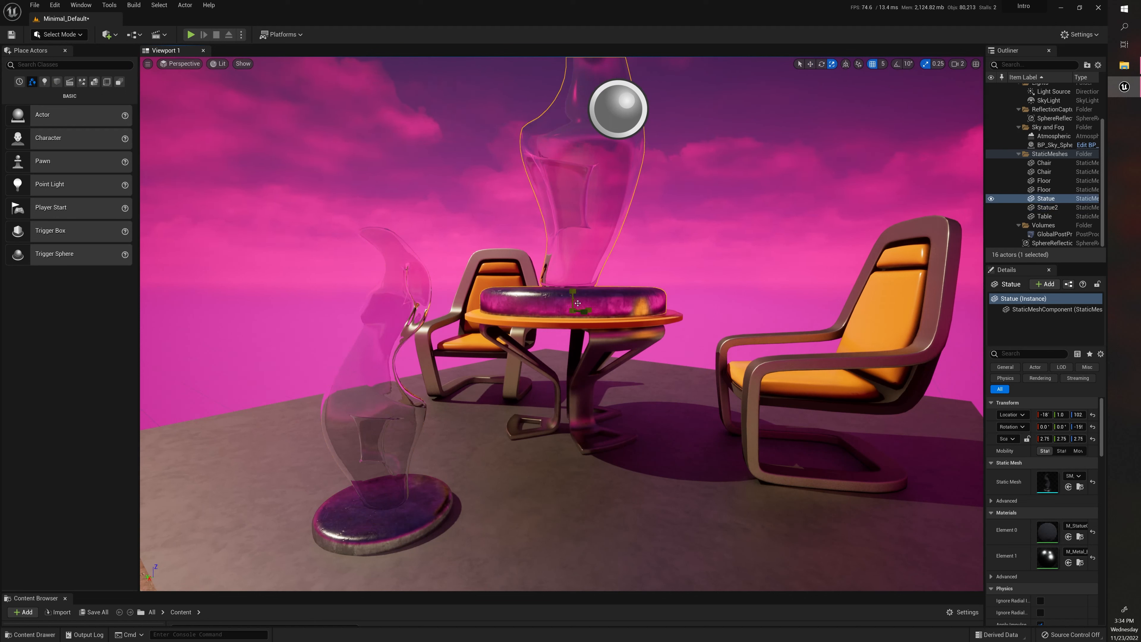
left_click(67, 34)
left_click(70, 55)
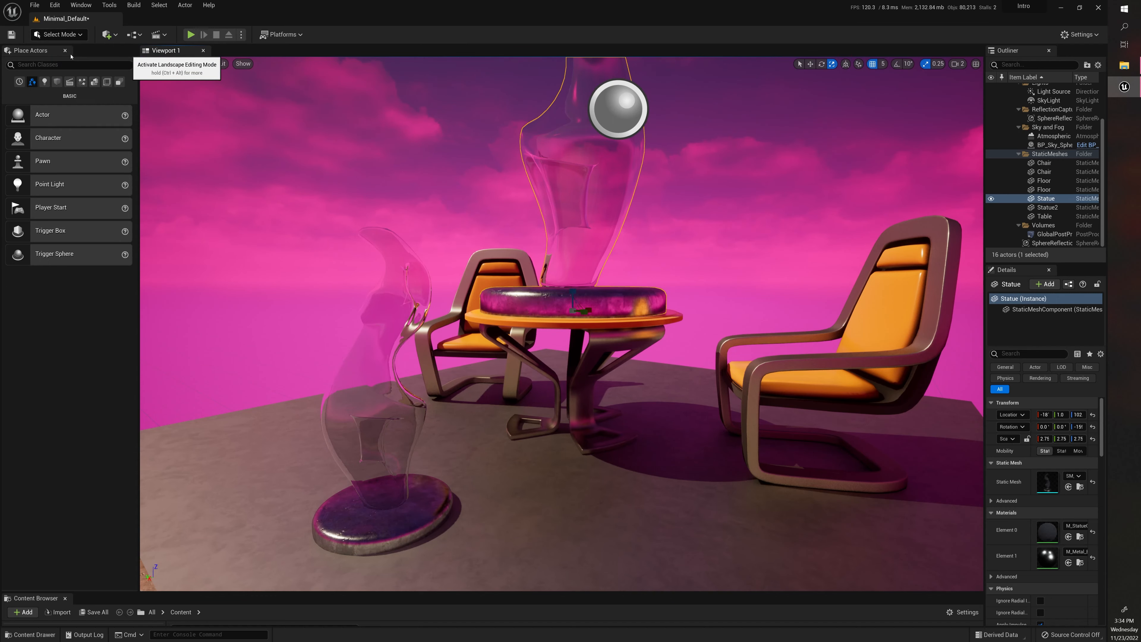
right_click_drag(332, 209, 444, 268)
key("s")
key("a")
key("s")
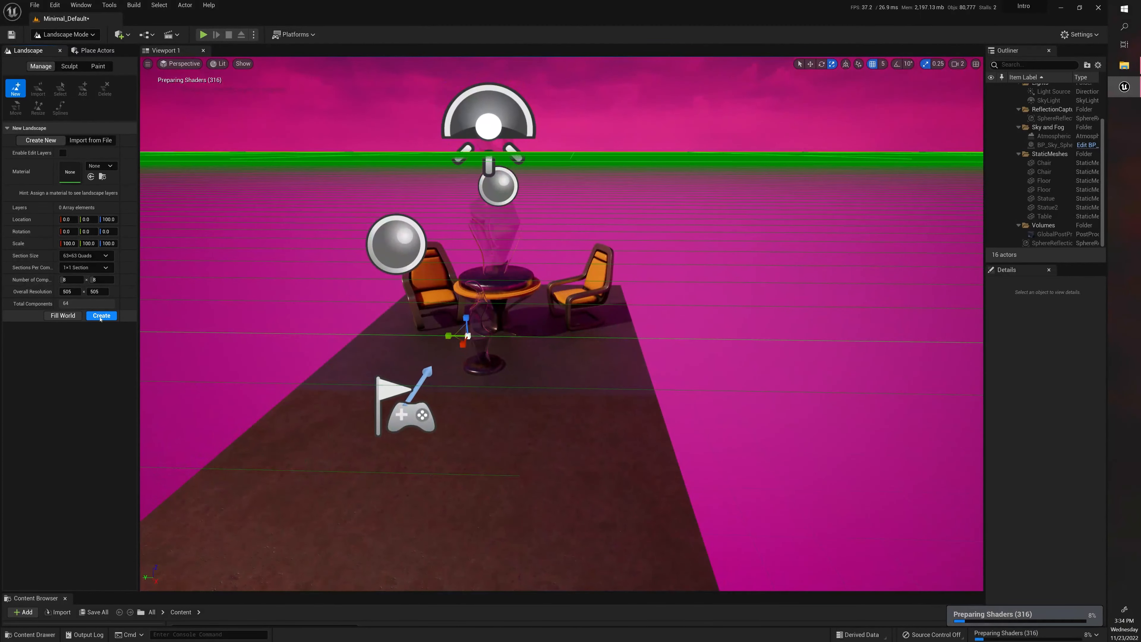
- Review the tools in Foliage and Mesh Paint modes and return to Select mode
left_click(65, 35)
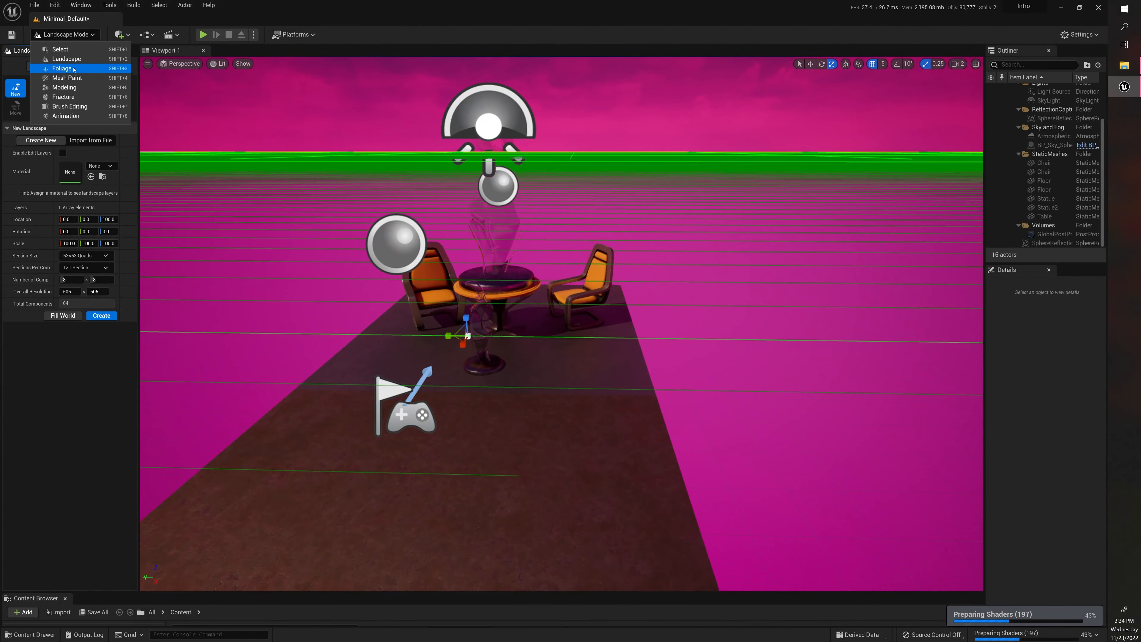
left_click(62, 68)
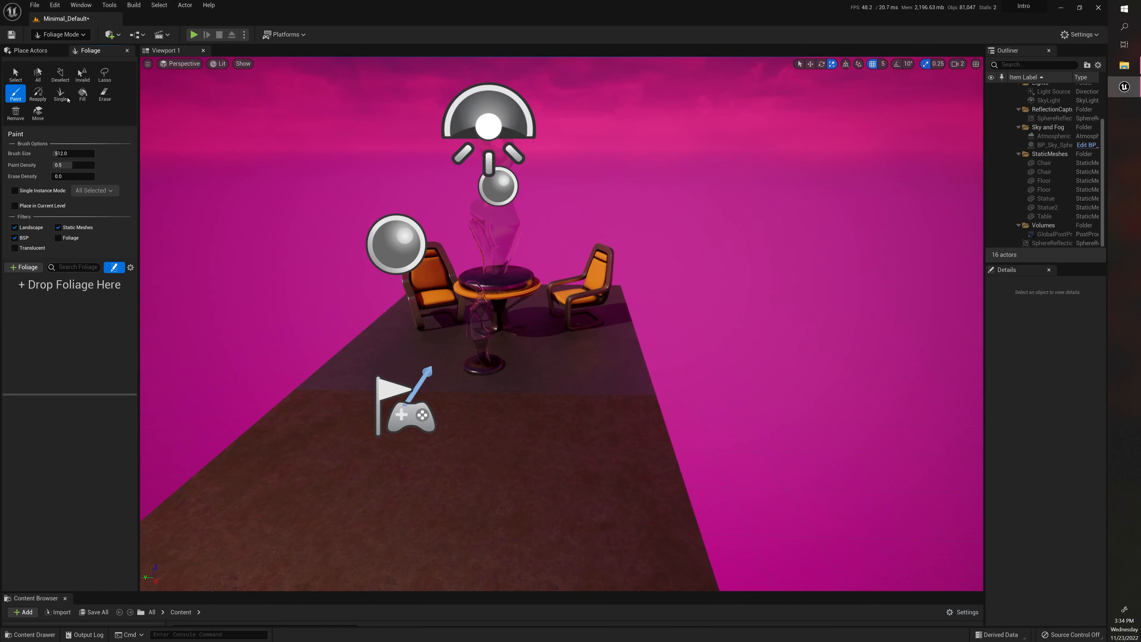
left_click(61, 35)
left_click(68, 77)
right_click_drag(504, 358, 504, 355)
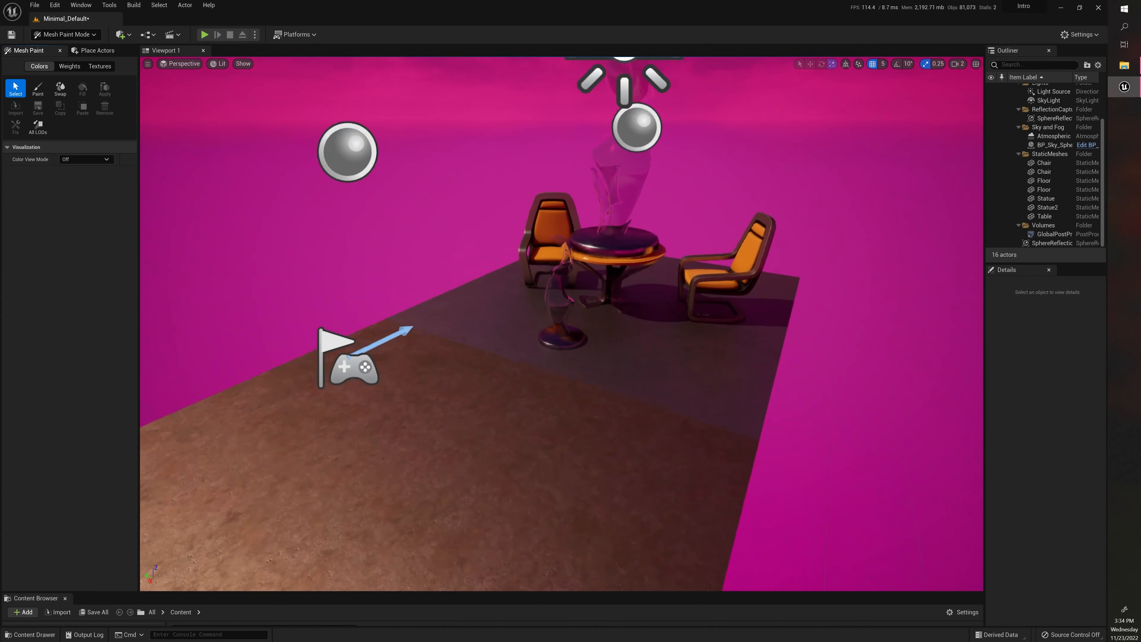
left_click(58, 36)
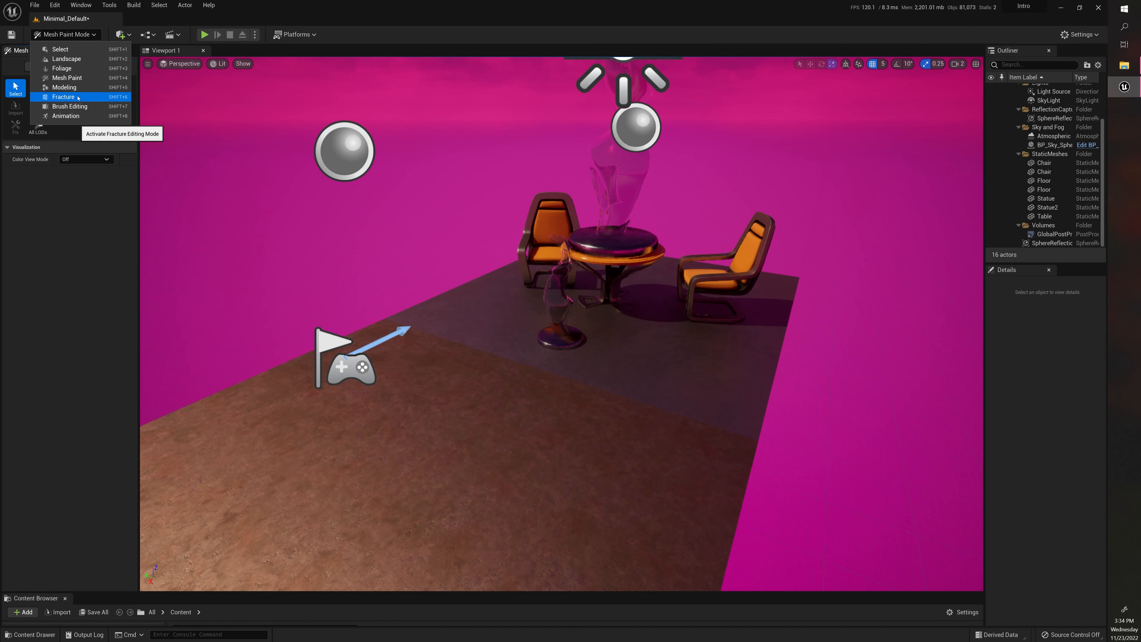
left_click(70, 51)
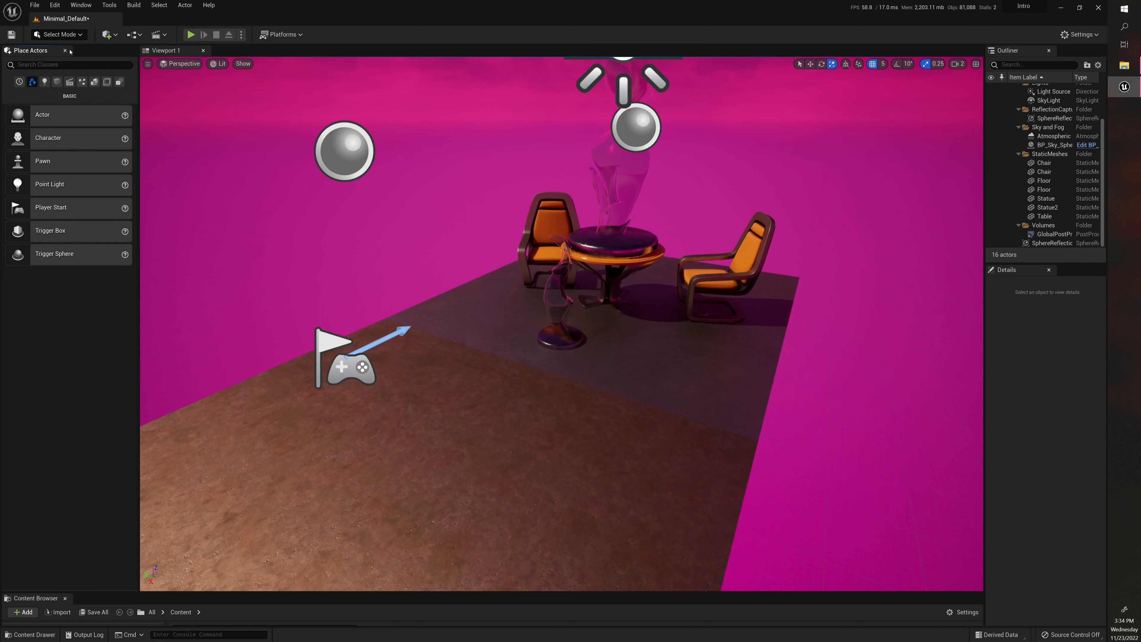
right_click_drag(262, 208, 287, 209)
key("a")
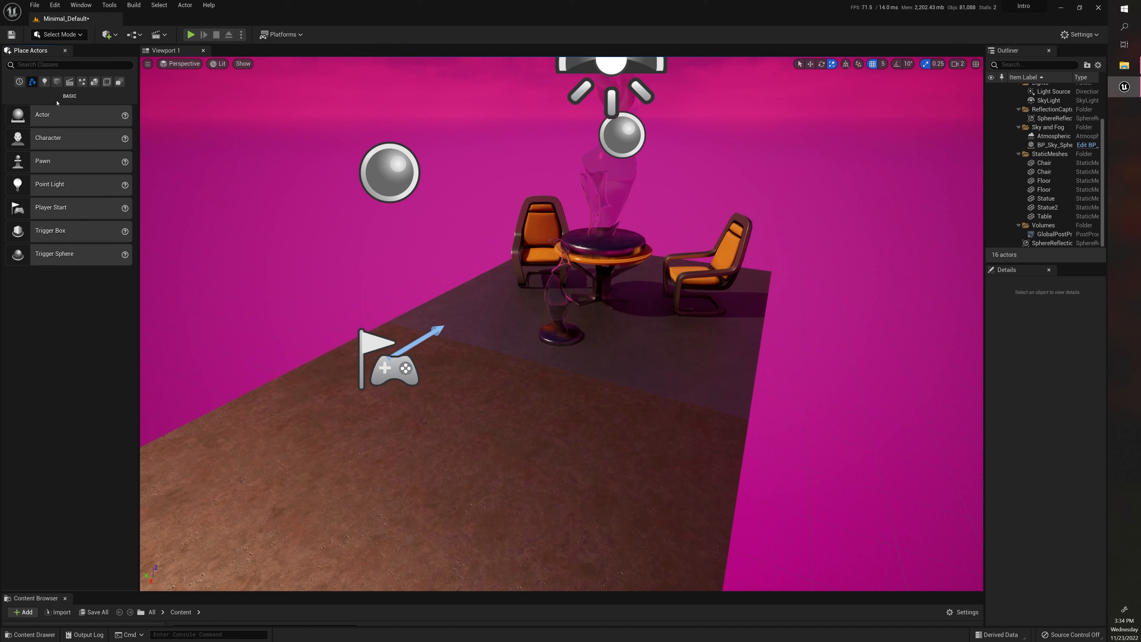
- Place two point lights on the floor, one on each side of the small statue in front of the table
left_click(44, 82)
left_click_drag(48, 143, 472, 313)
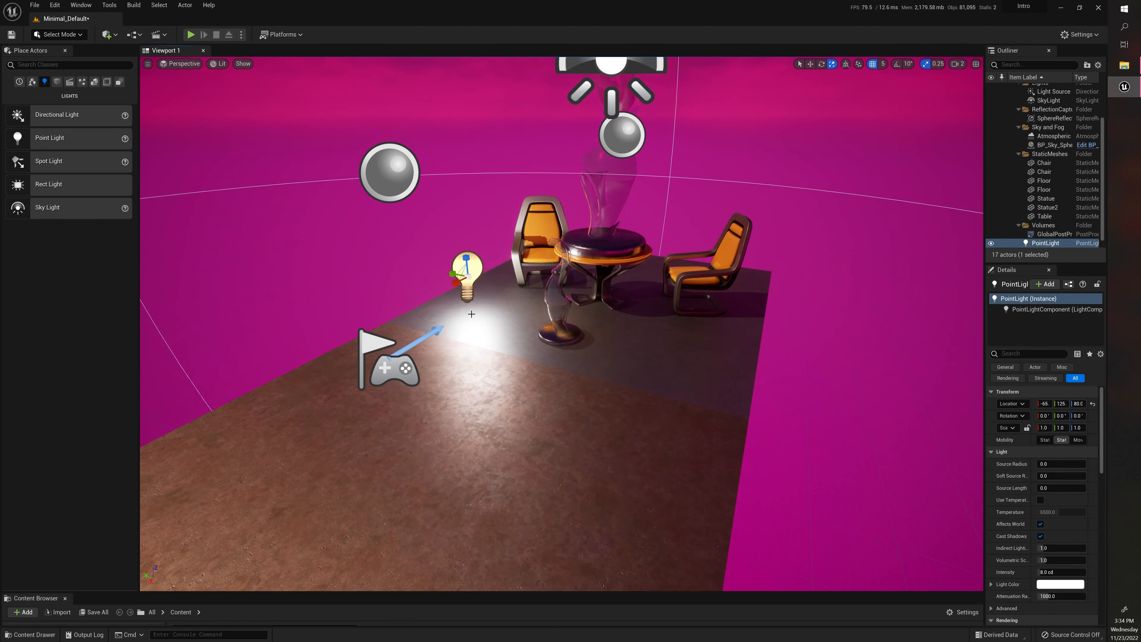
left_click_drag(35, 137, 655, 342)
- Place a cube, a cylinder and a cone on the floor in front of the table and activate the move gizmo
left_click(56, 81)
left_click_drag(43, 115, 372, 315)
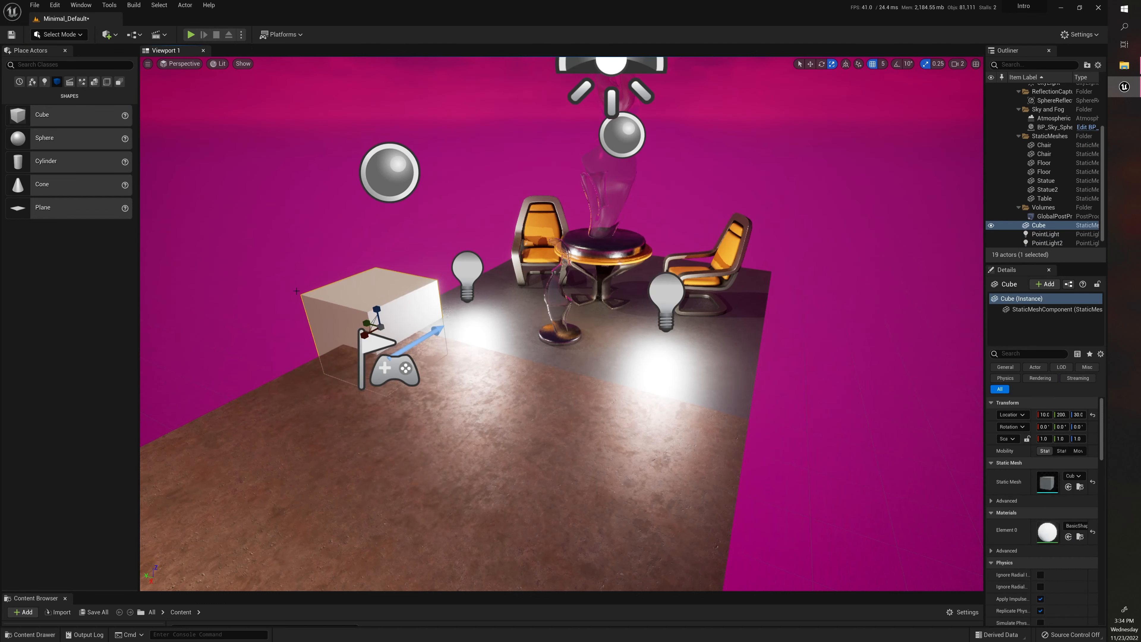
left_click_drag(43, 160, 288, 445)
left_click_drag(43, 184, 537, 358)
key("w")
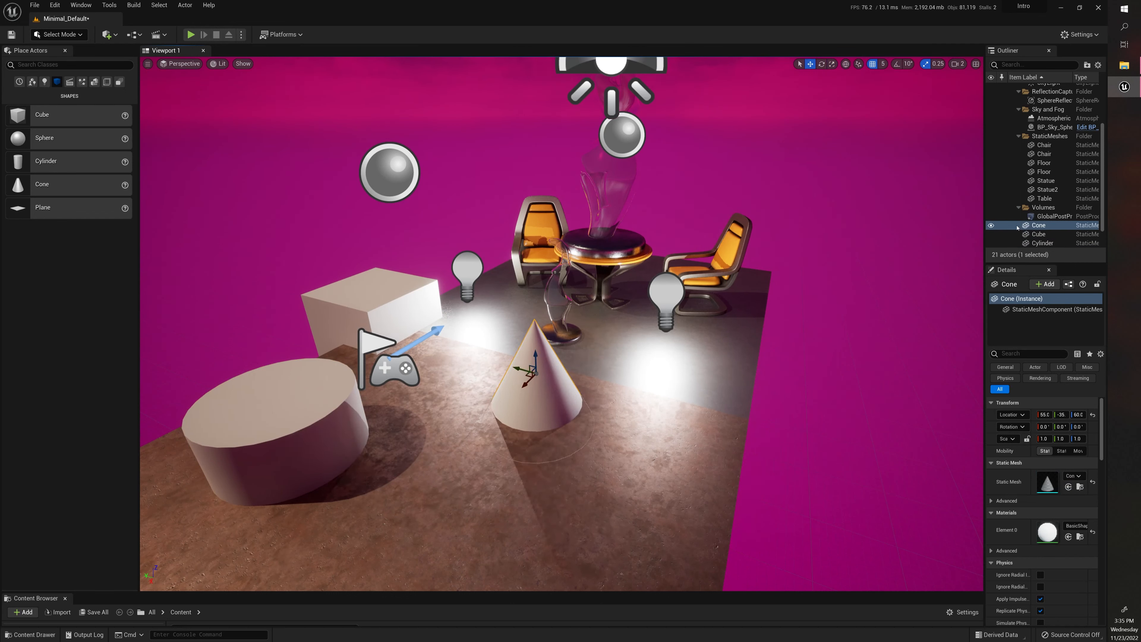
- Hide the cone and show it again using its visibility toggle in the Outliner, and clear the selection
left_click(991, 224)
left_click(991, 224)
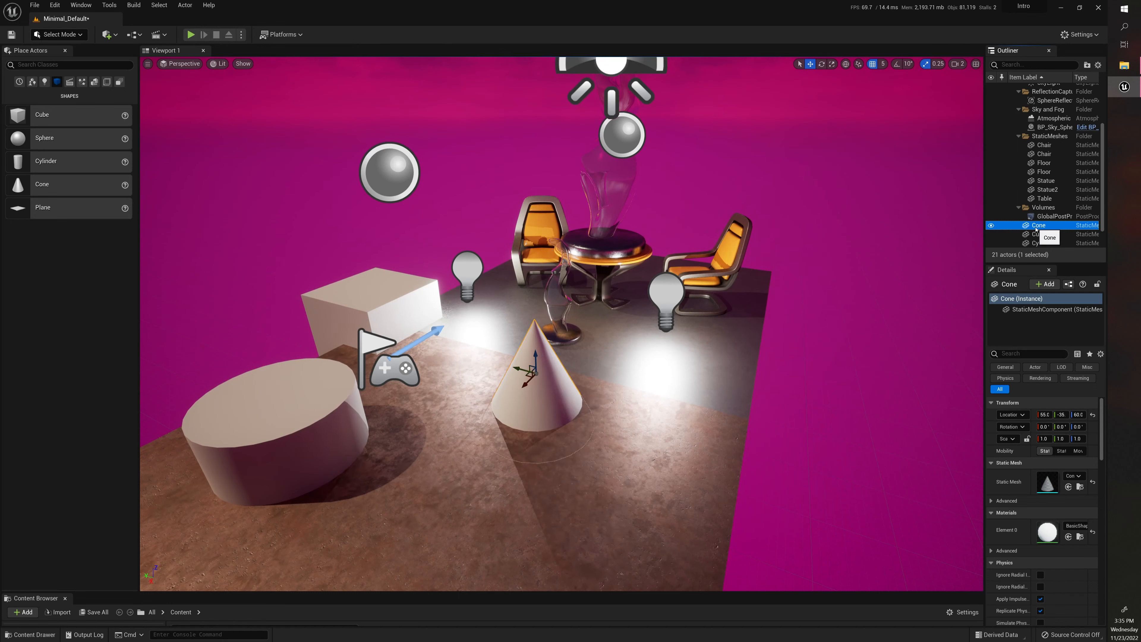
left_click(1011, 208)
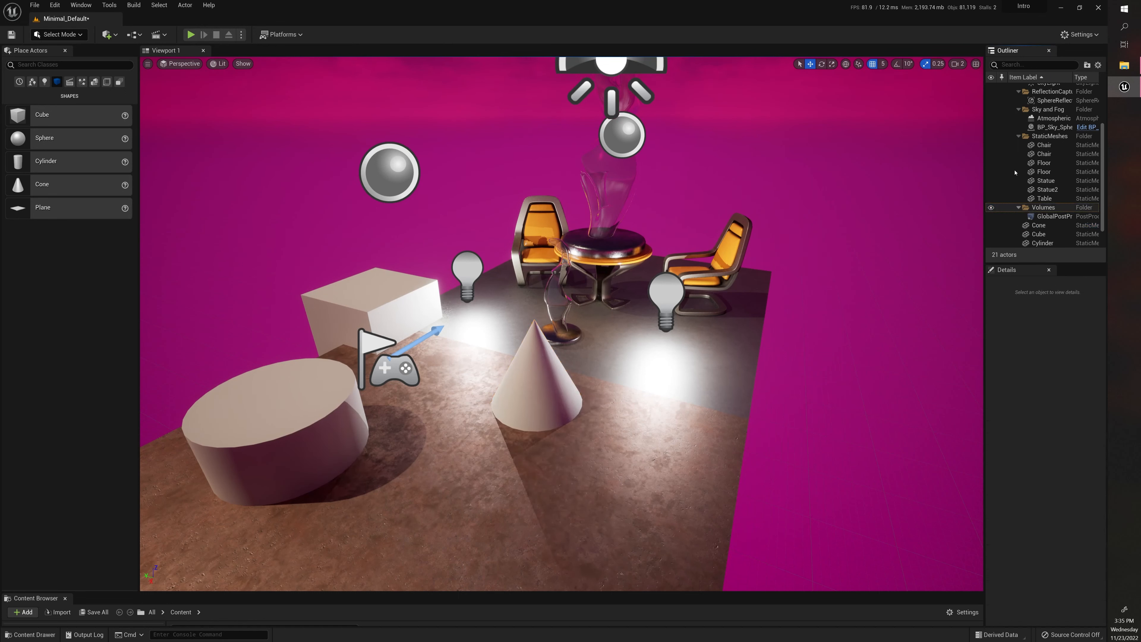
left_click(1018, 136)
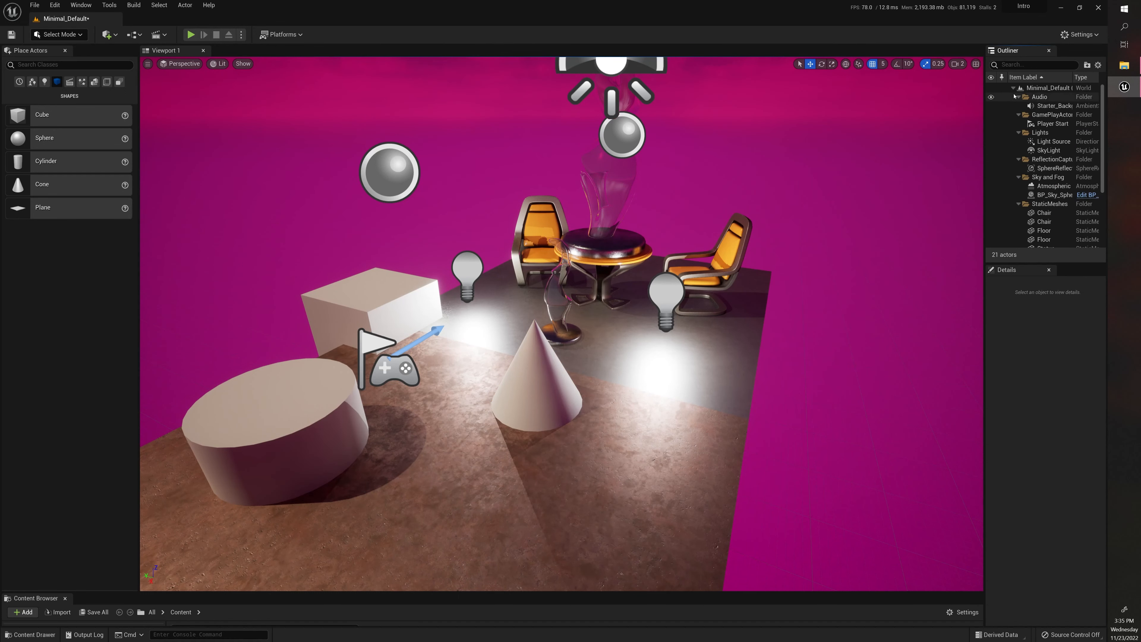
- Create a new folder at the root of the level and collapse the existing actor folders in the Outliner
left_click(1013, 88)
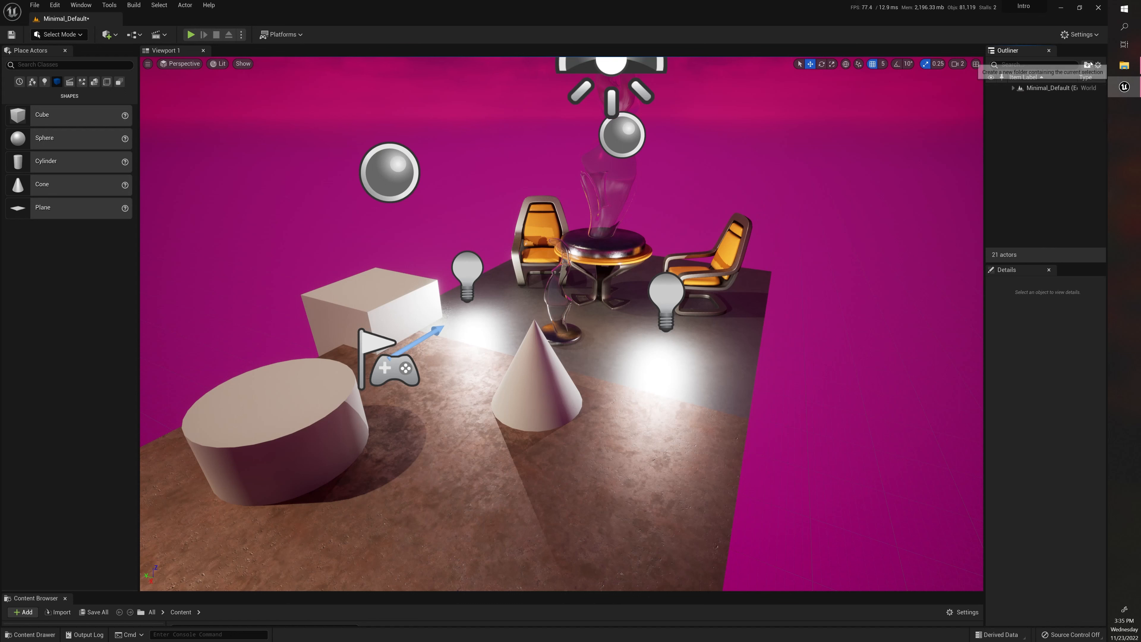
left_click(1014, 89, "shift")
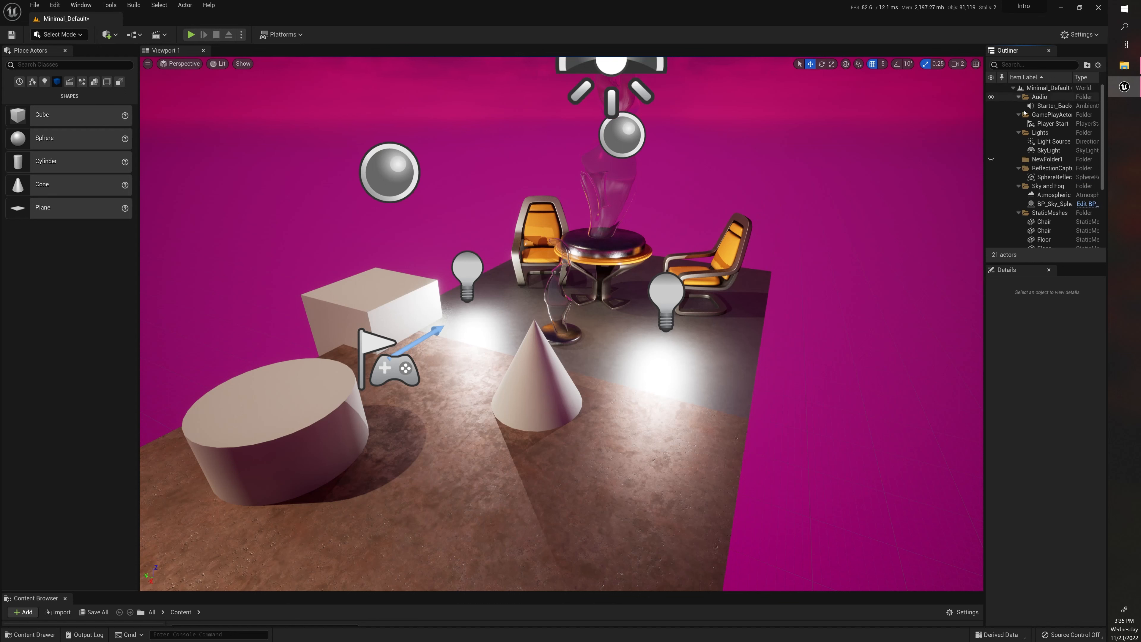
left_click(1018, 97)
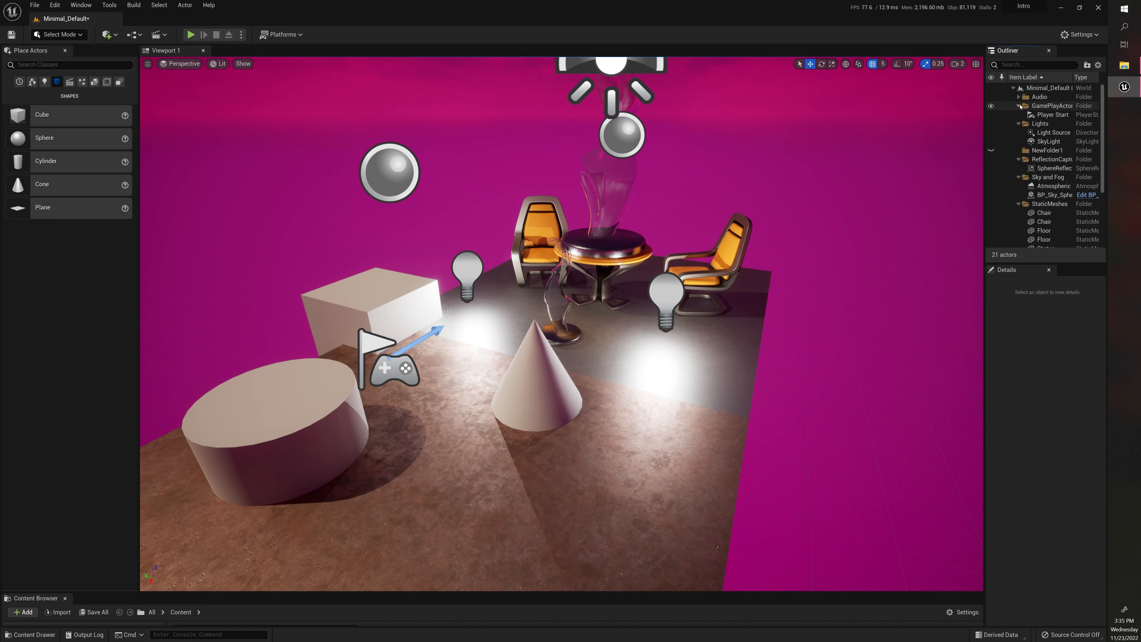
left_click(1019, 106)
left_click(1019, 115)
left_click(1019, 133)
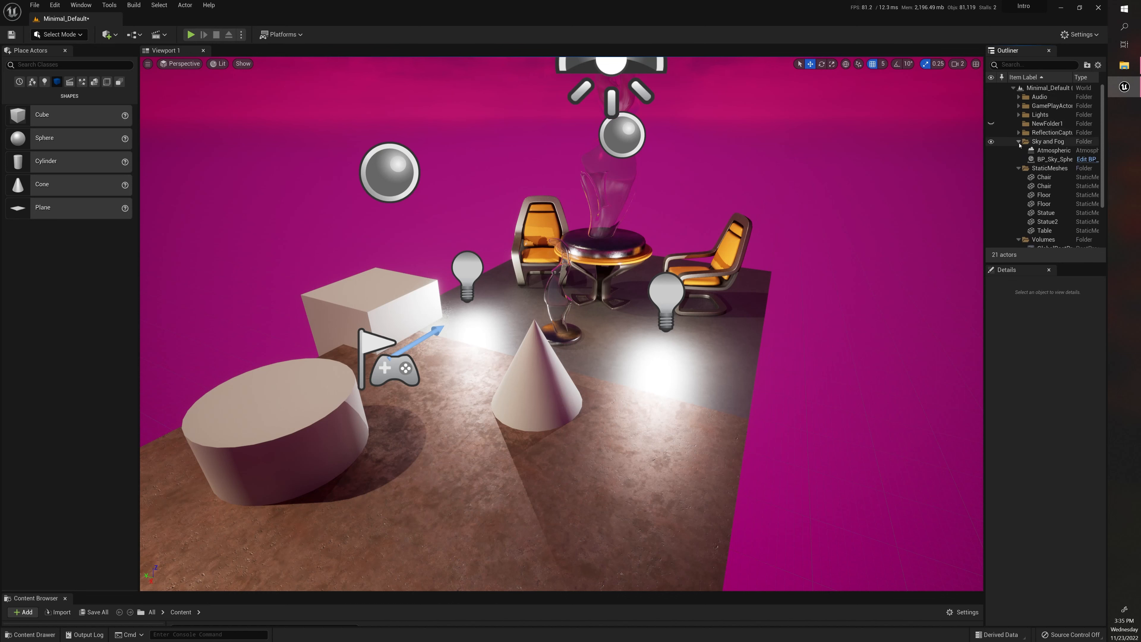
left_click(1019, 141)
left_click(1019, 150)
left_click(1019, 159)
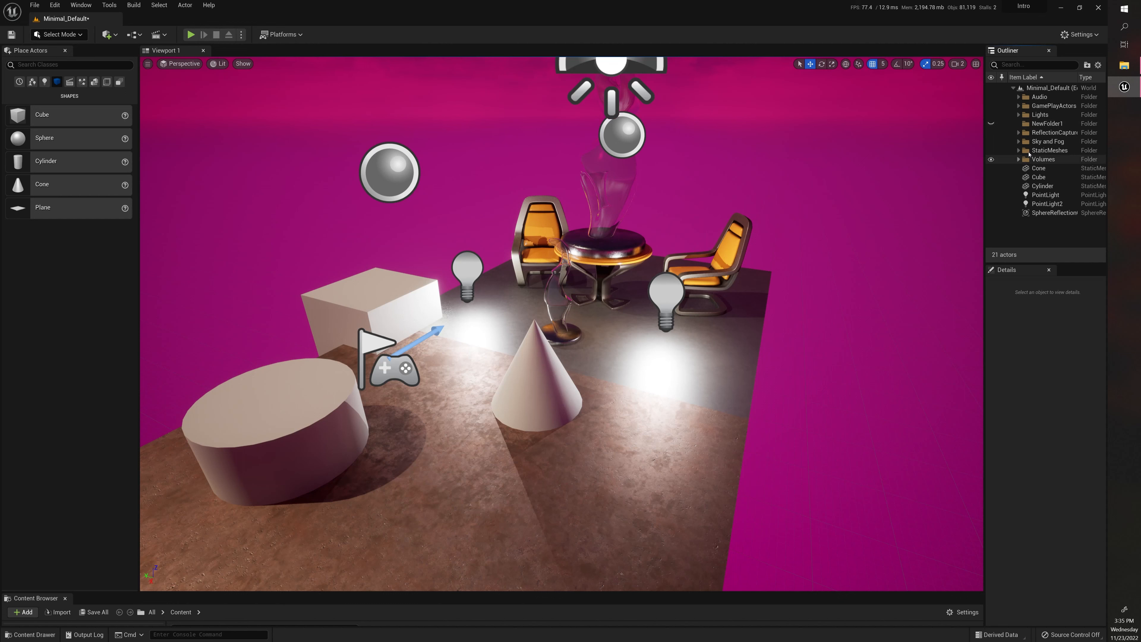
- Rename the new Outliner folder to Props
left_click(1048, 125)
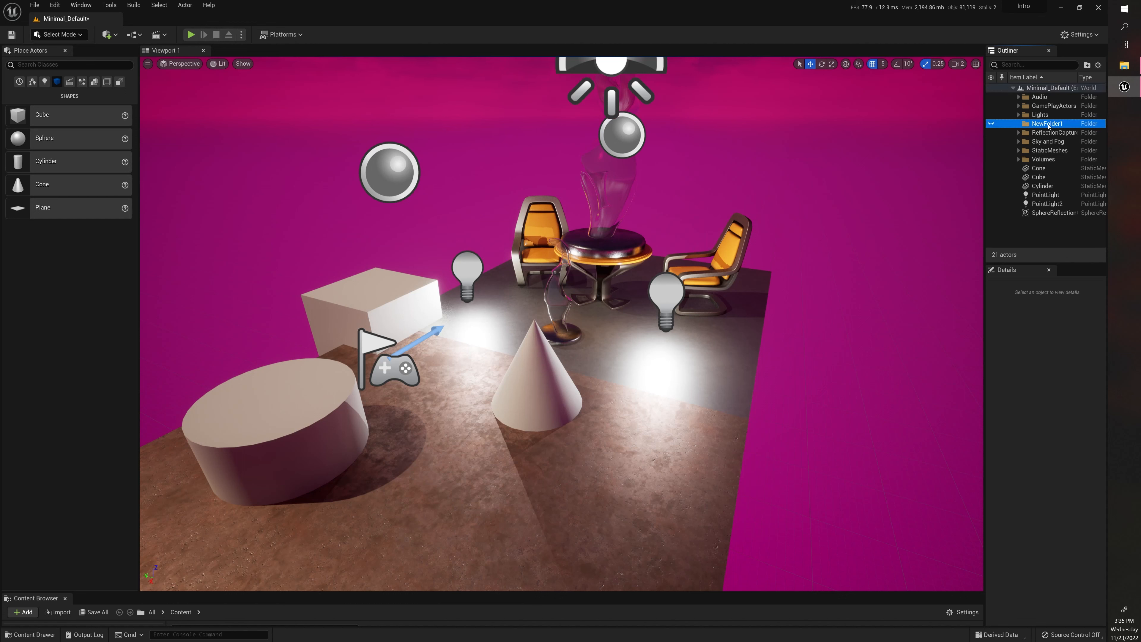
right_click(1049, 125)
left_click(1048, 268)
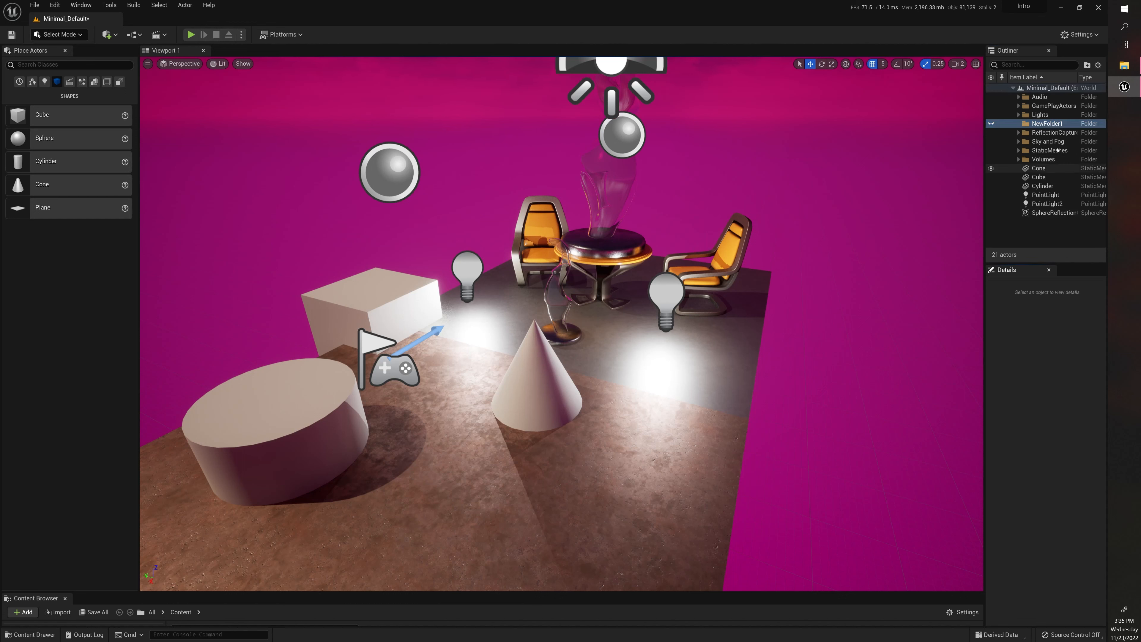
left_click(1048, 126)
double_click(1048, 125)
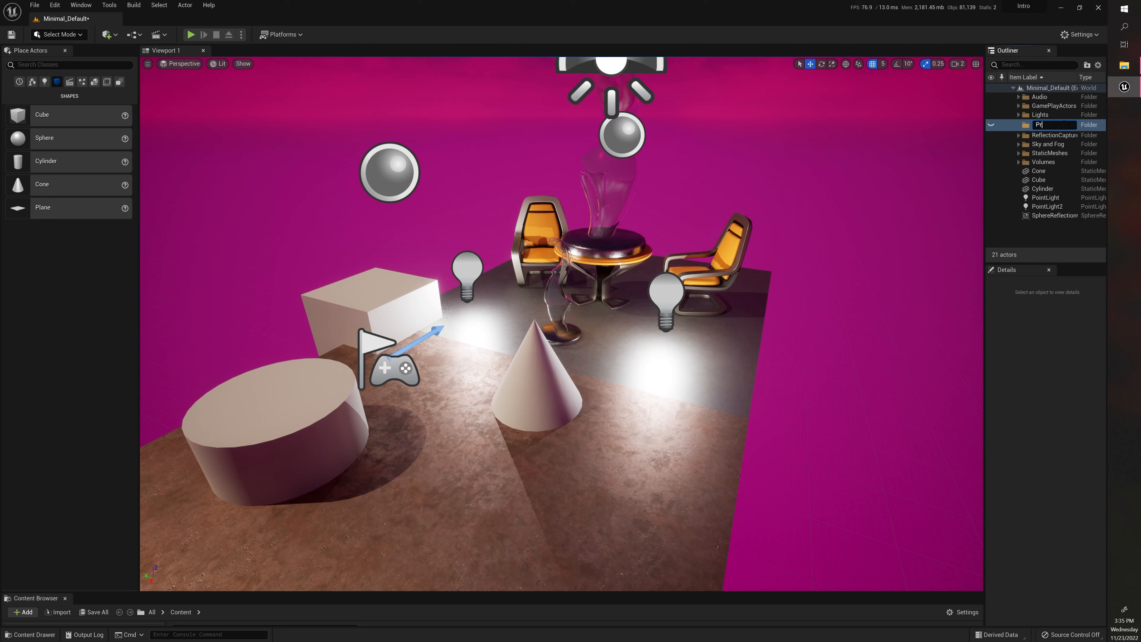
key("Return")
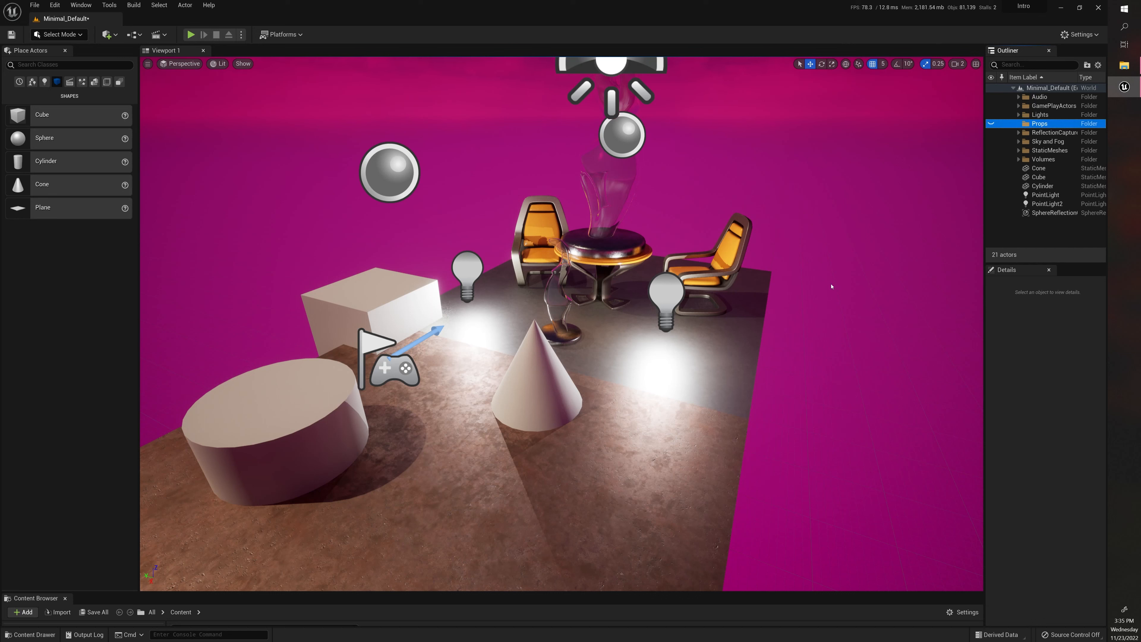
- Move the cylinder, cone and cube into the Props folder
left_click(305, 450)
left_click_drag(1041, 185, 1043, 126)
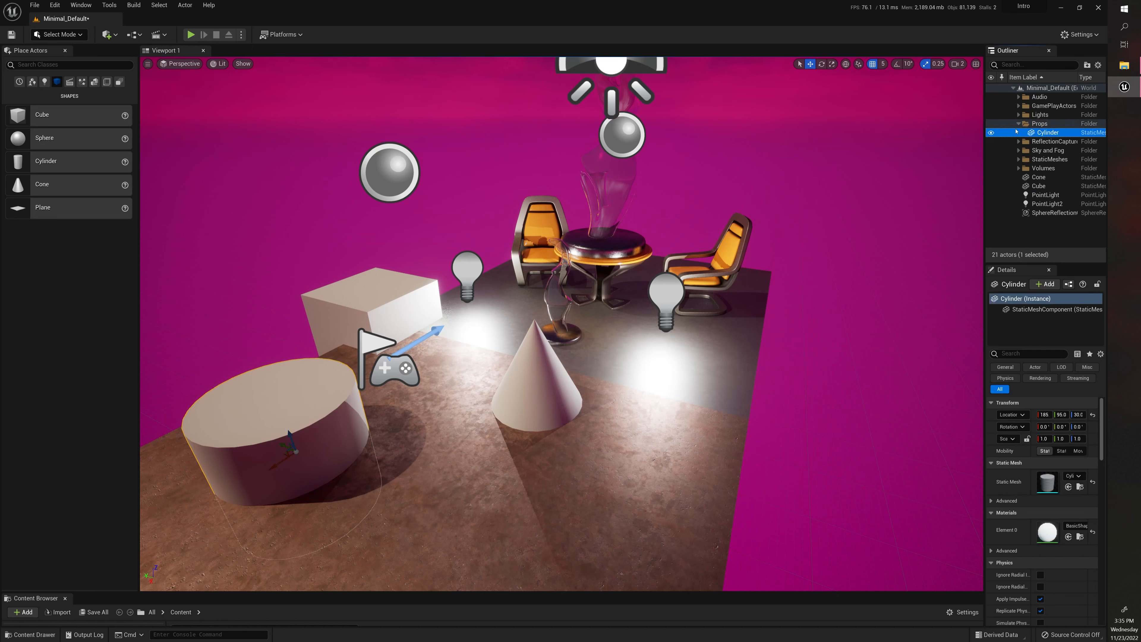
left_click_drag(1039, 177, 1044, 127)
left_click_drag(1039, 186, 1040, 128)
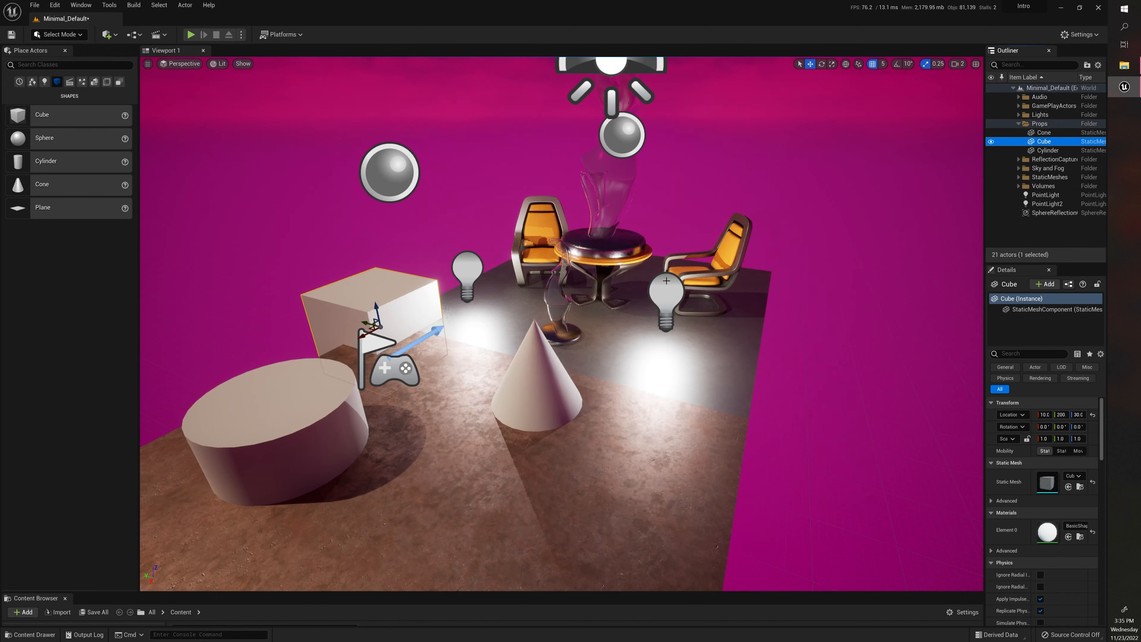
- Collapse the Props folder and test hiding and showing all of its shapes with the folder's visibility toggle
left_click(1018, 124)
left_click(1018, 123)
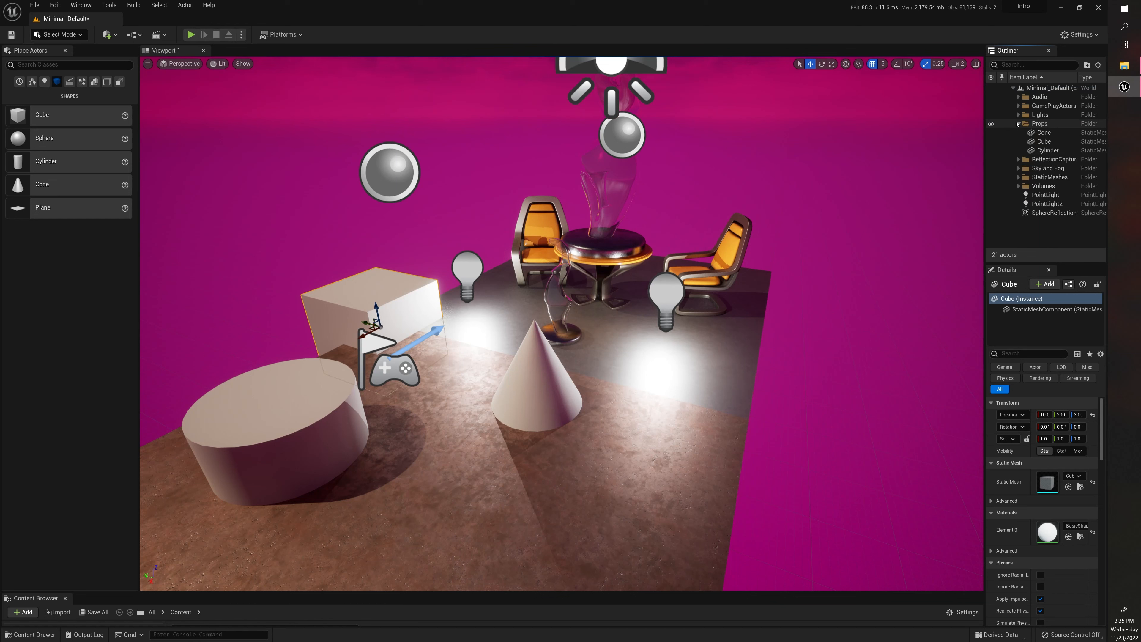
left_click(1019, 124)
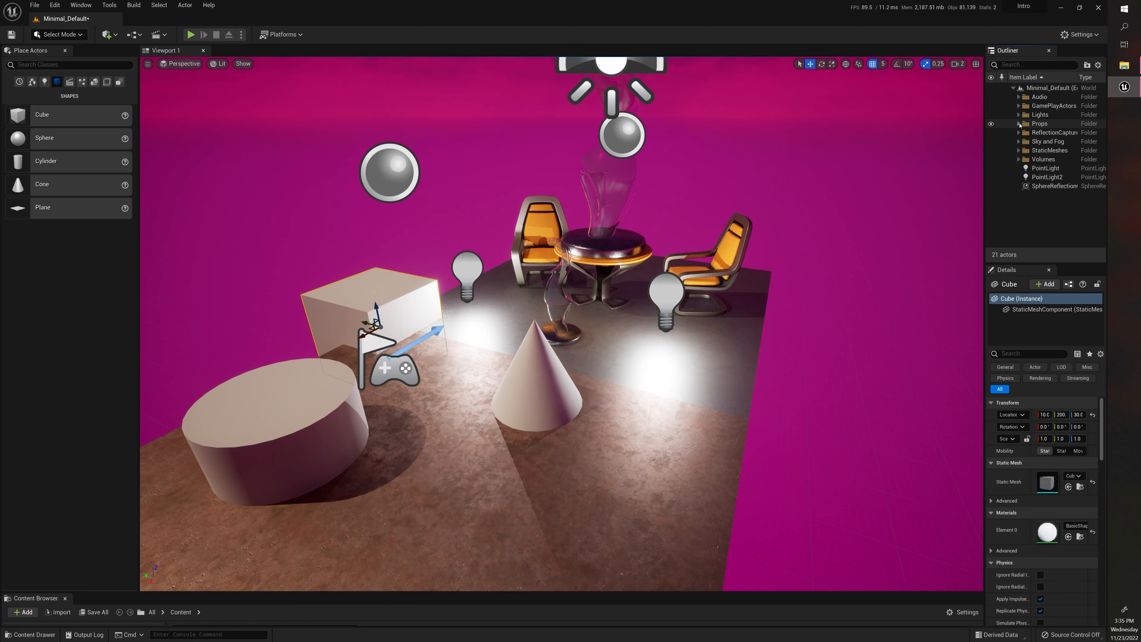
left_click(990, 125)
left_click(990, 125)
left_click(990, 124)
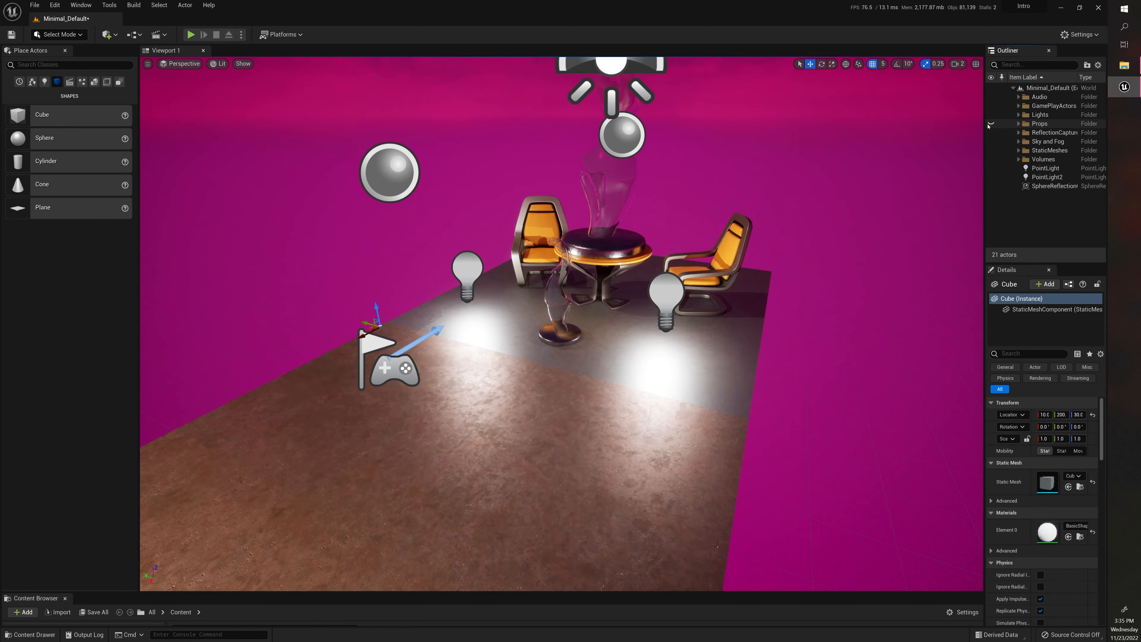
left_click(989, 126)
- Move both new point lights into the Lights folder
right_click_drag(591, 307, 548, 335)
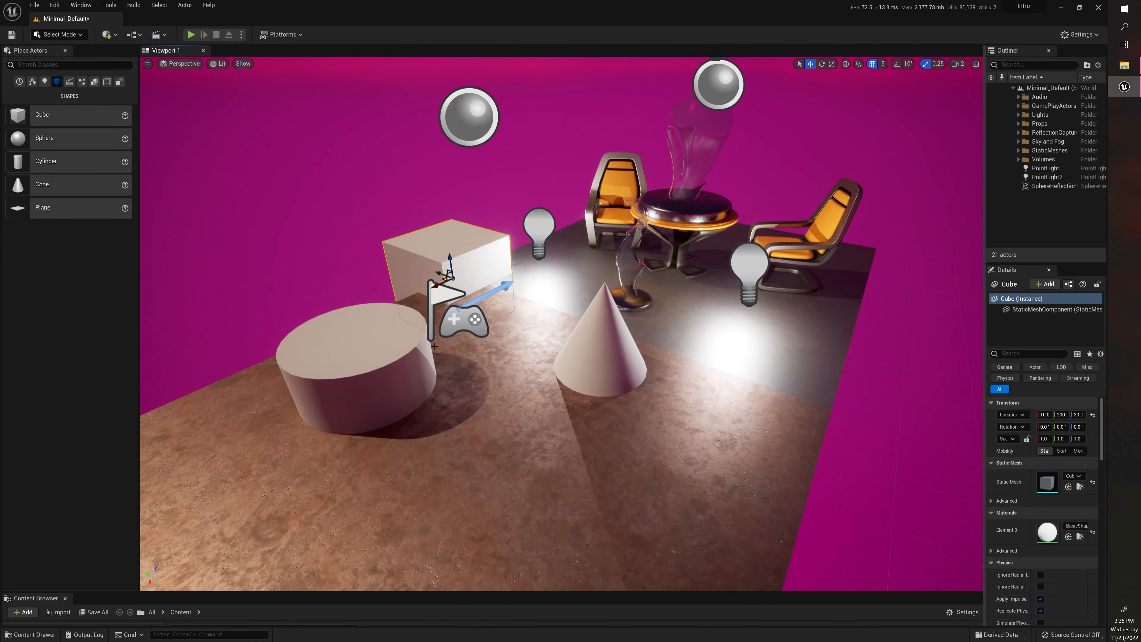
right_click_drag(446, 296, 662, 222)
left_click(724, 246)
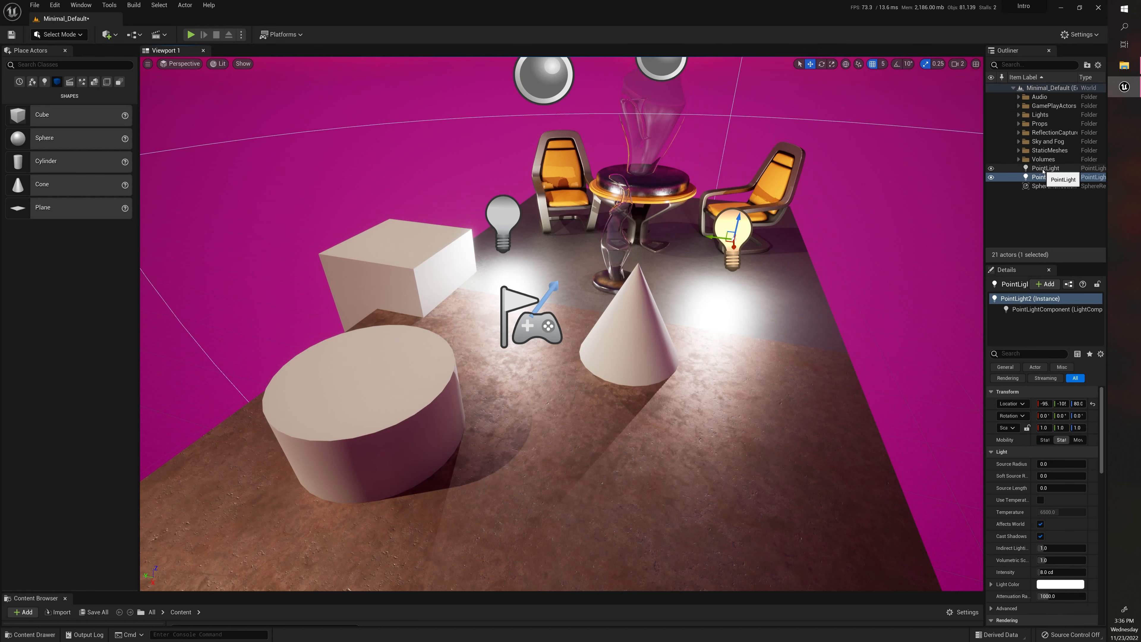
left_click_drag(1045, 169, 1038, 118)
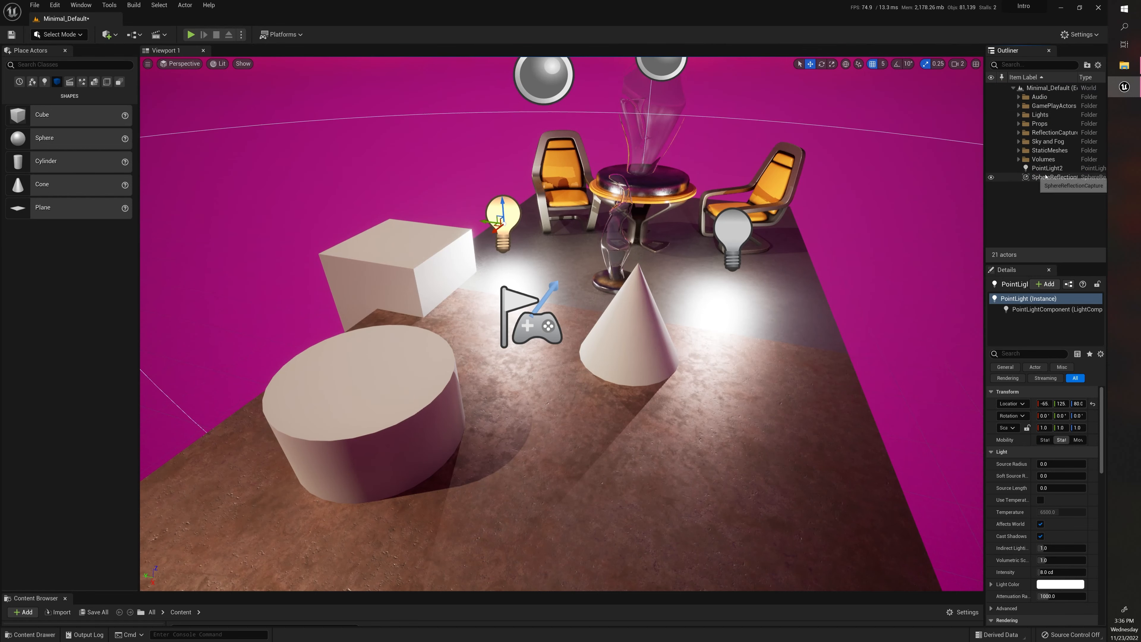
left_click_drag(1046, 168, 996, 116)
- Test hiding and showing every light in the level with the Lights folder's visibility toggle
left_click(992, 115)
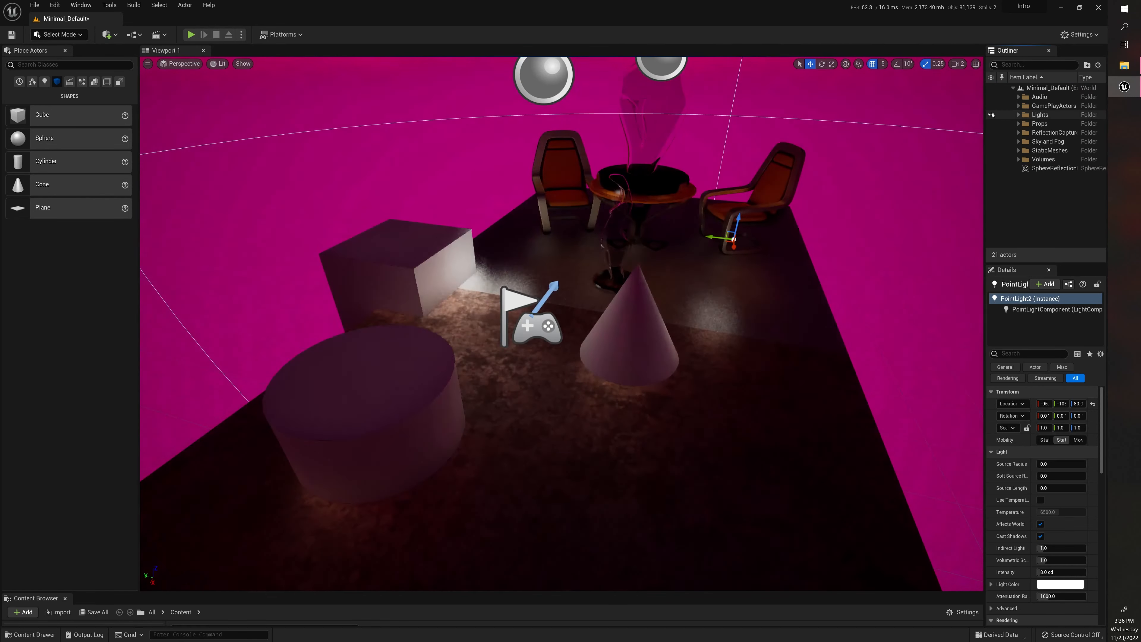
left_click(991, 115)
left_click(991, 115)
left_click(991, 115)
- Display the Cinematic category of placeable actors and examine its camera and sequence actors
right_click_drag(754, 250, 727, 227)
key("s")
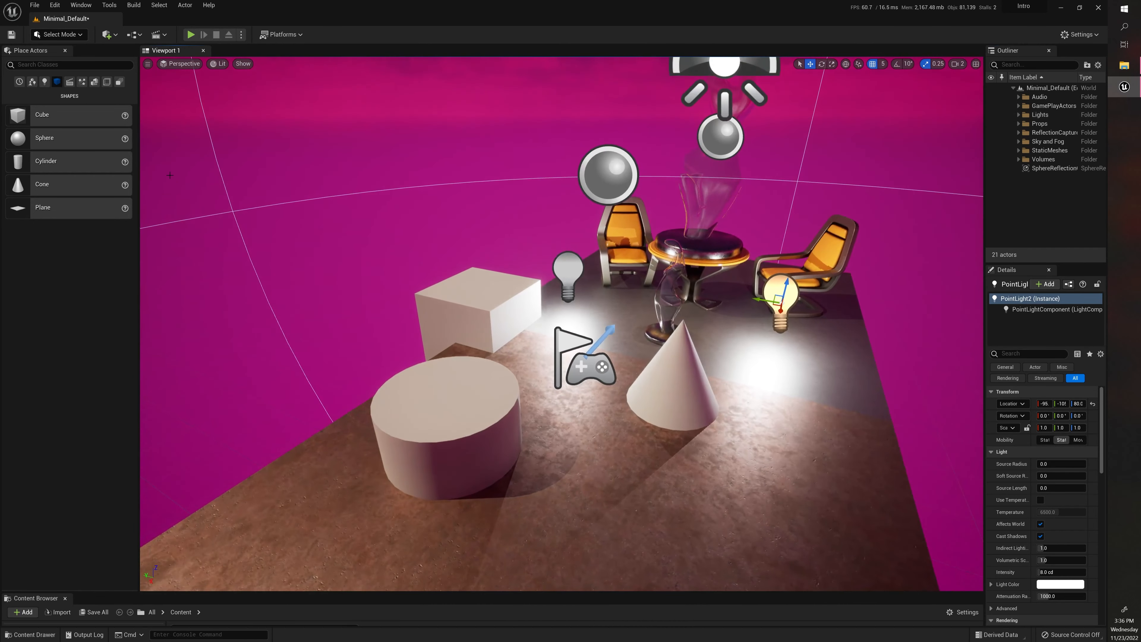
left_click(69, 82)
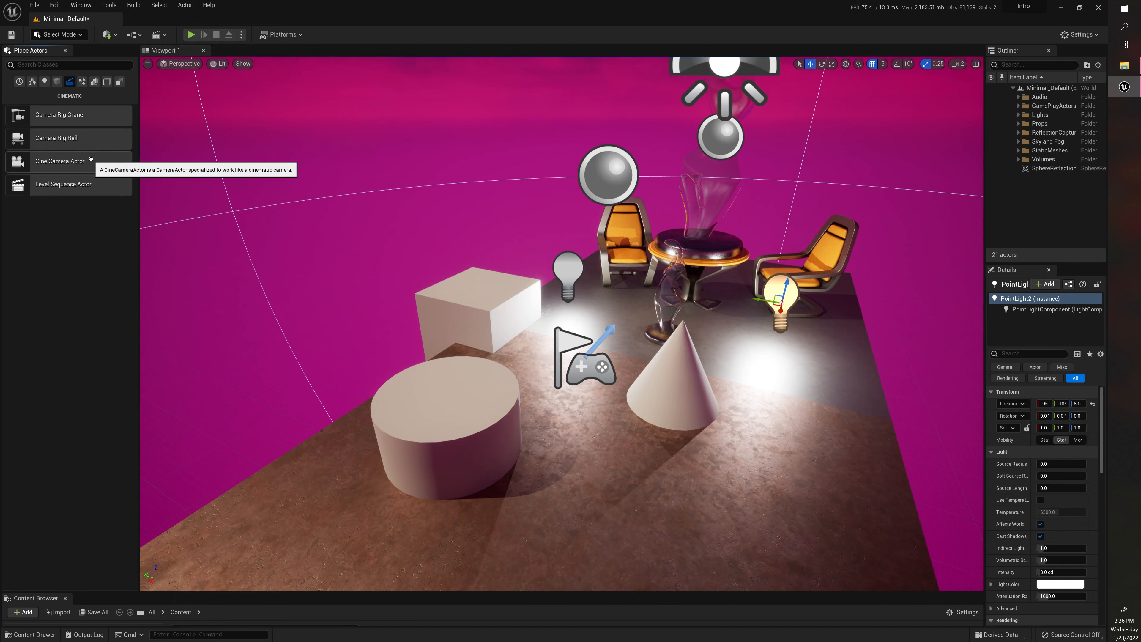
- Look over the placeable Visual Effects actors and place a Box geometry brush on the floor near the cone and cylinder
left_click(82, 81)
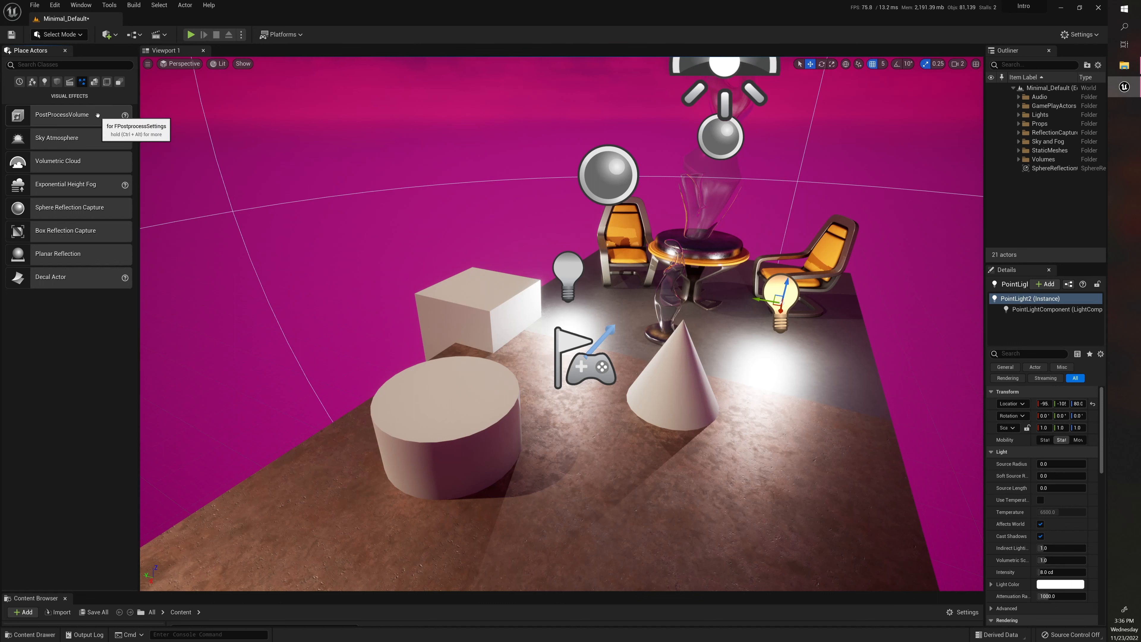
left_click(95, 83)
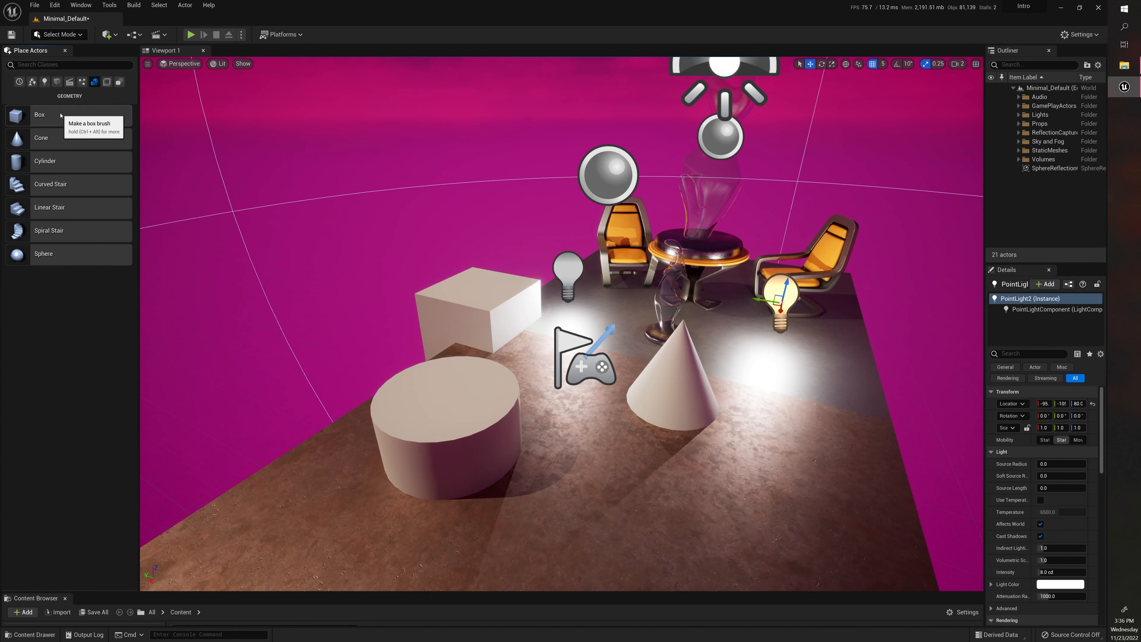
left_click_drag(56, 114, 696, 504)
right_click_drag(695, 504, 755, 516)
key("s")
mouse_move(566, 310)
right_mouse_down()
mouse_move(620, 315)
mouse_move(566, 310)
right_mouse_up()
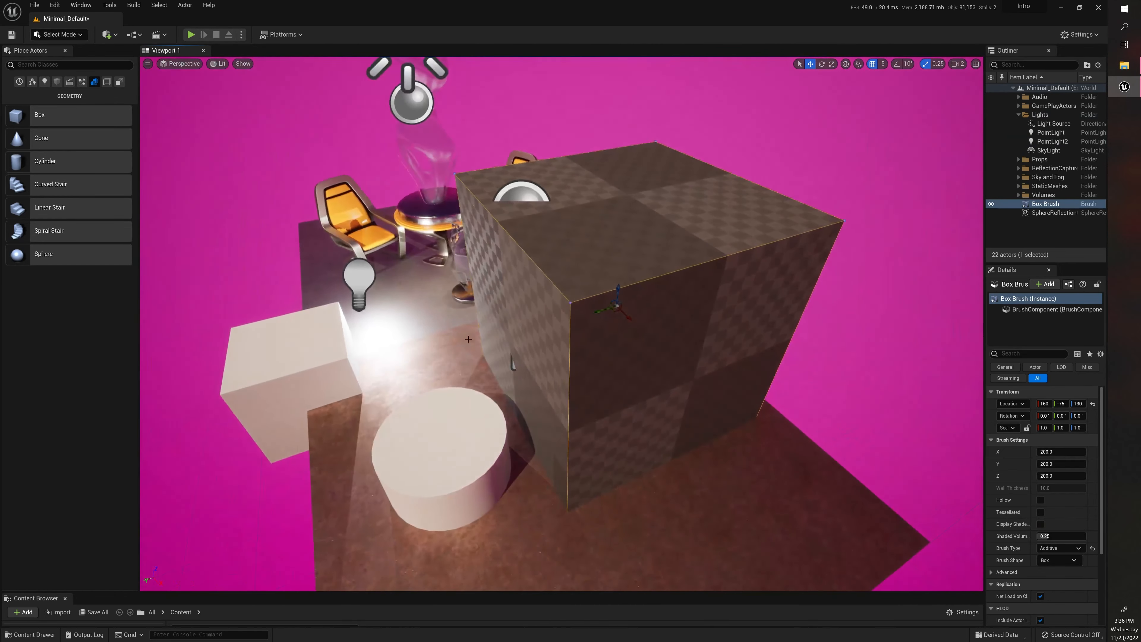
- Move the box brush along the X axis to an X location of 280
left_click(649, 326)
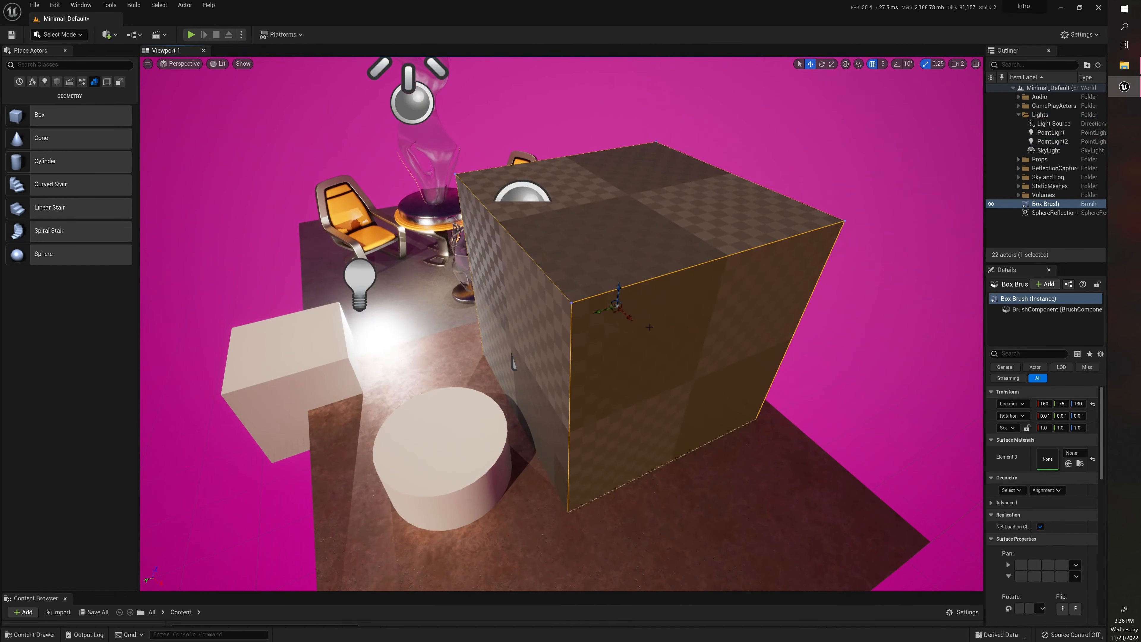
left_click_drag(629, 318, 764, 405)
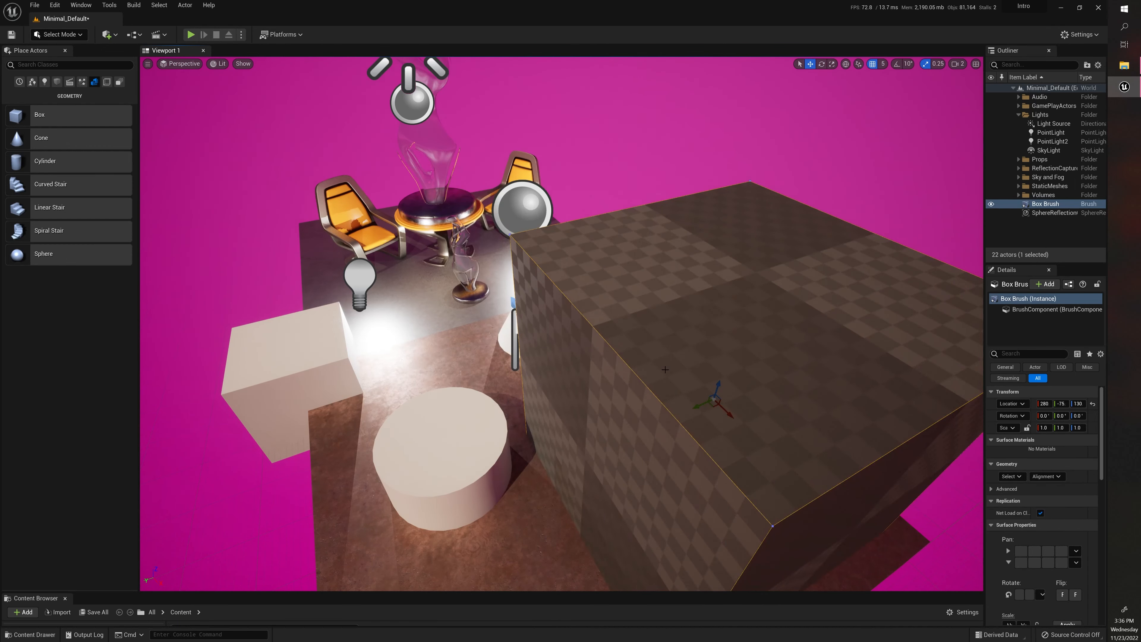
right_click_drag(764, 405, 786, 416)
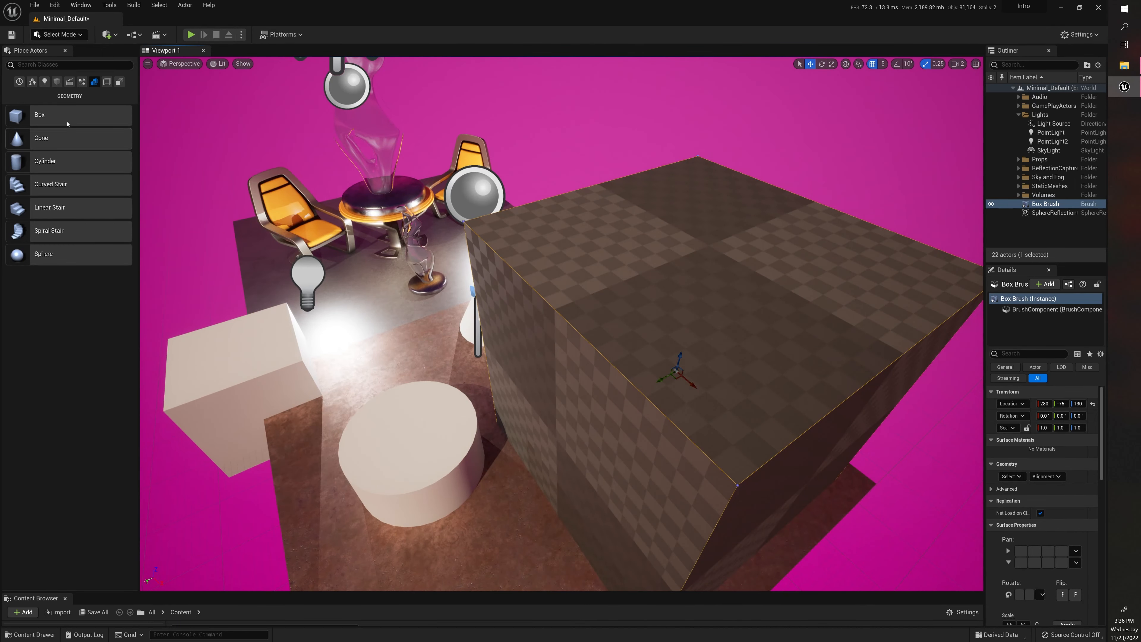
key("s")
mouse_move(626, 254)
right_mouse_down()
mouse_move(647, 270)
mouse_move(626, 254)
right_mouse_up()
key("w")
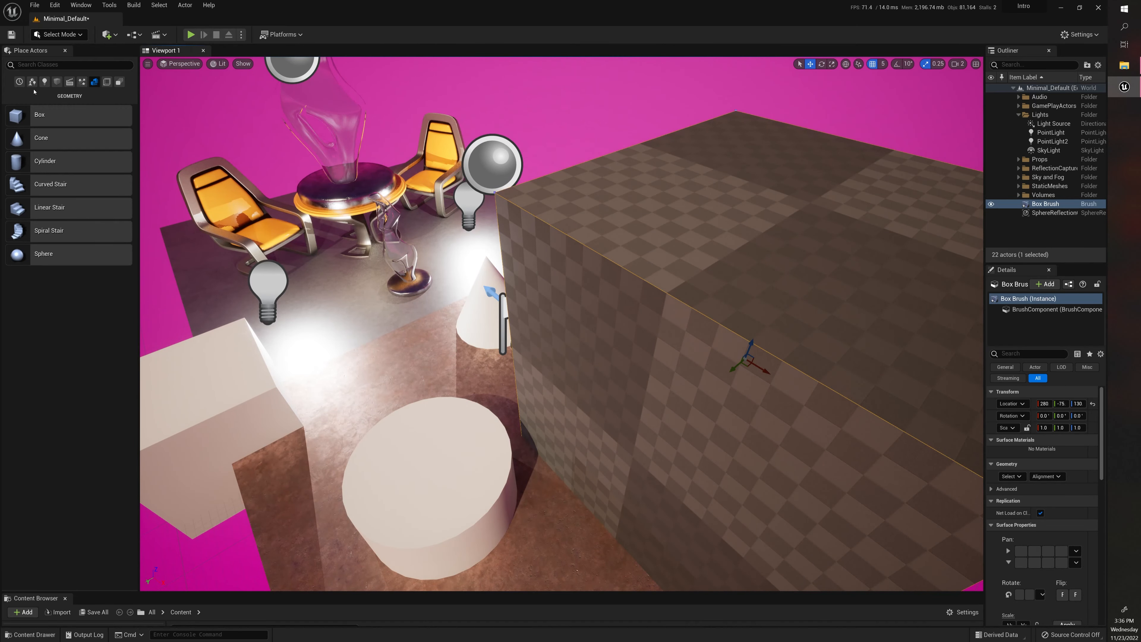
- Try out a Spiral Stair geometry brush beside the box brush and delete it
key("s")
mouse_move(324, 287)
right_mouse_down()
mouse_move(315, 342)
mouse_move(306, 315)
right_mouse_up()
mouse_move(47, 241)
left_mouse_down()
mouse_move(674, 416)
mouse_move(597, 414)
left_mouse_up()
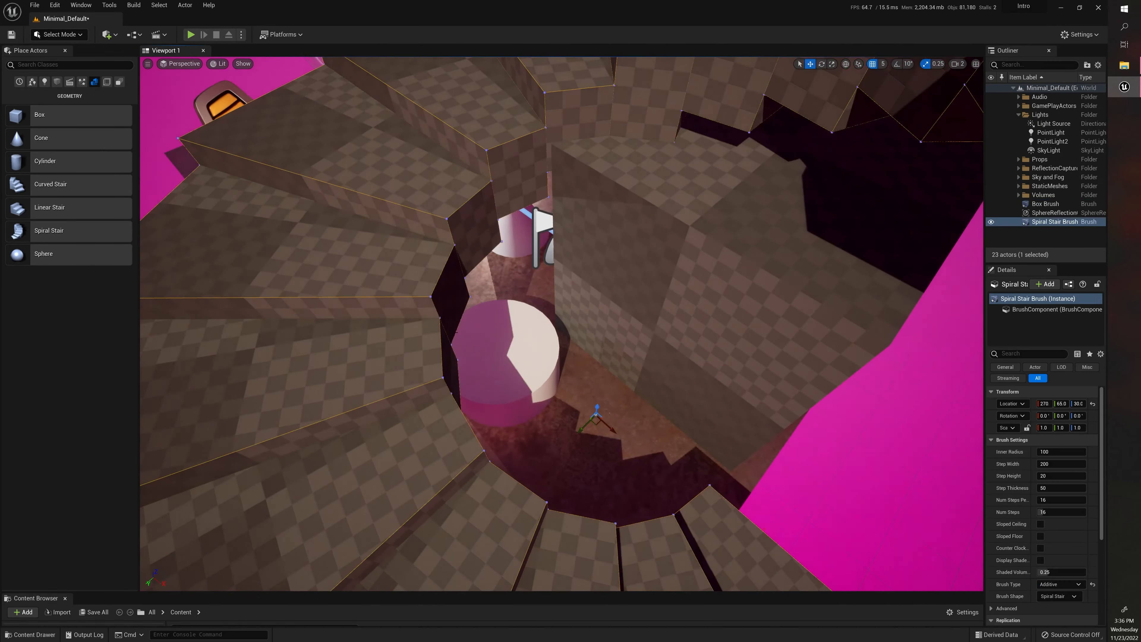
right_click_drag(530, 306, 493, 236)
key("e")
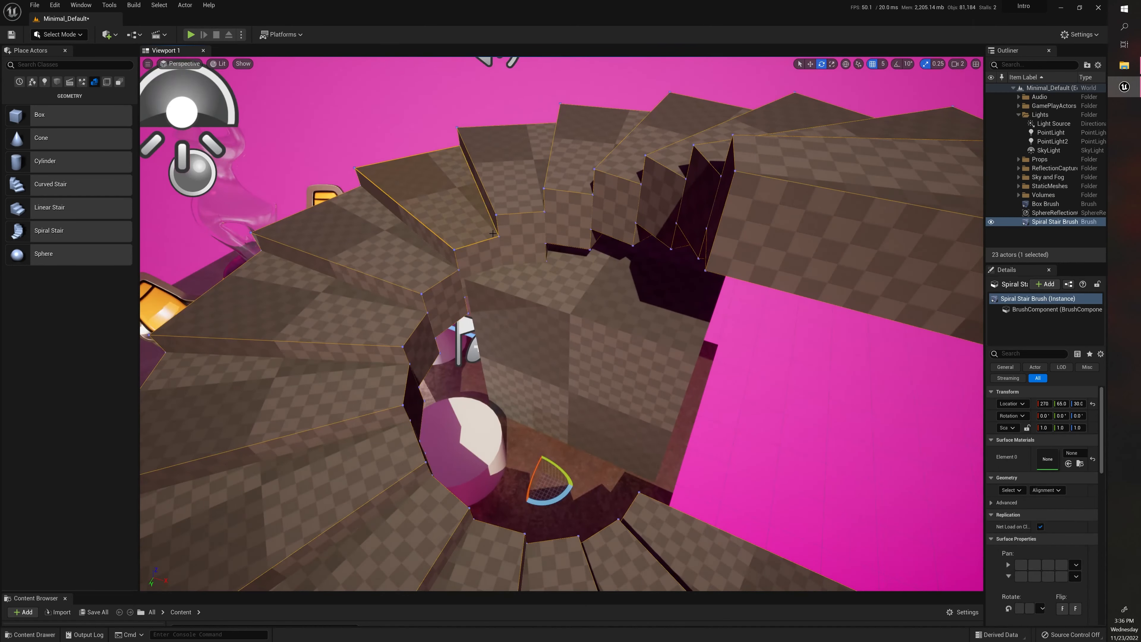
key("Delete")
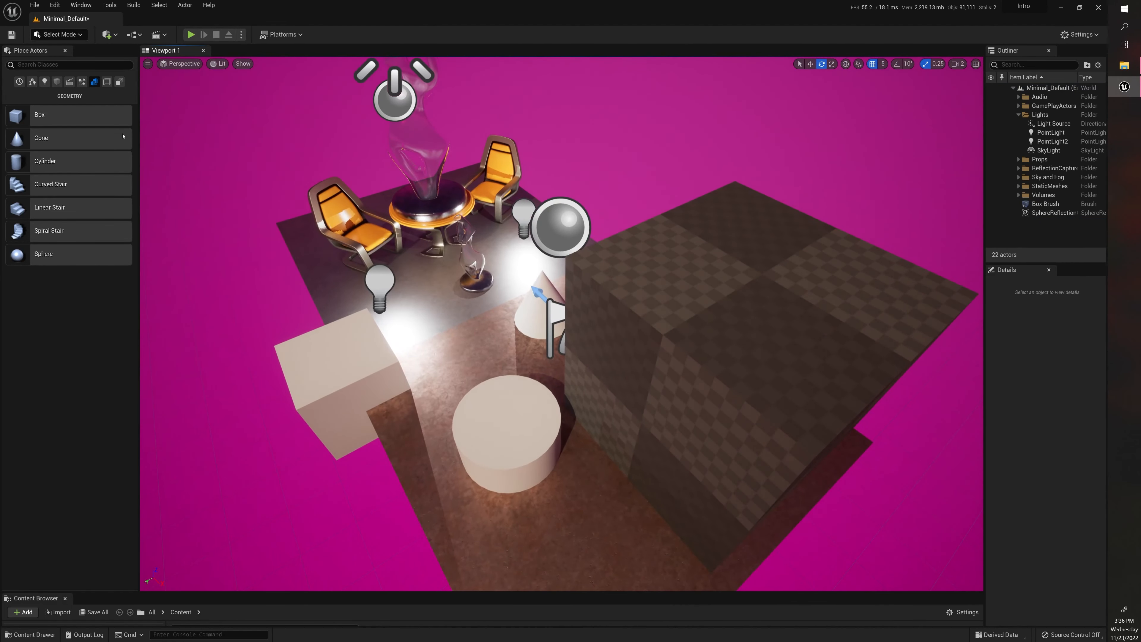
- Examine the Volumes and All Classes lists of placeable actors, and return to the Lights category
left_click(107, 81)
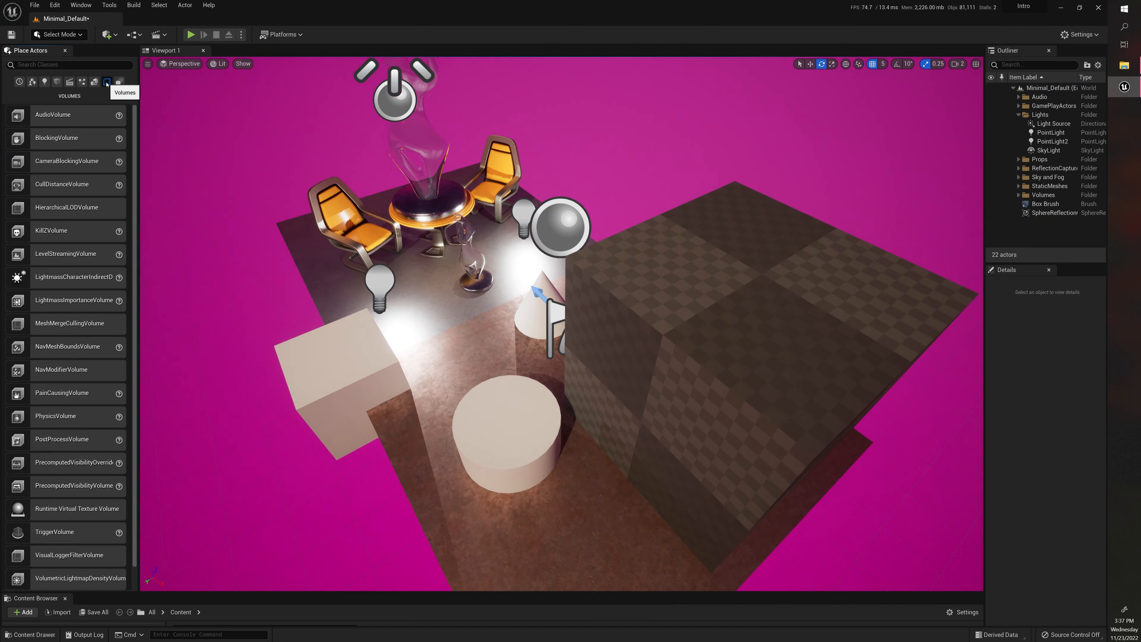
left_click(119, 81)
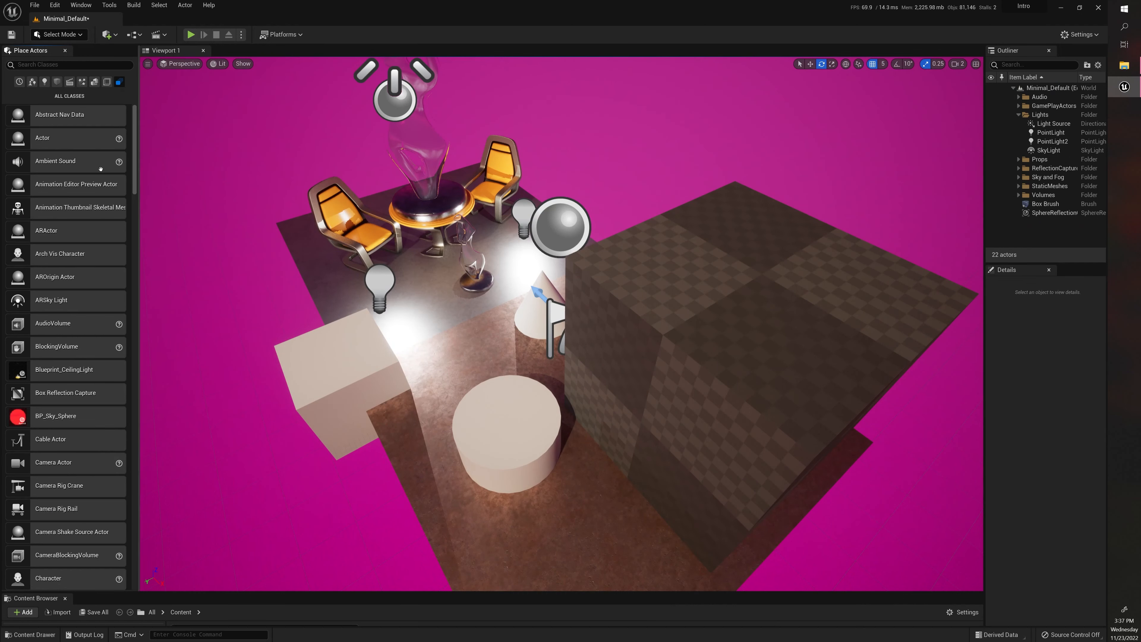
scroll(94, 232, "down", 2)
scroll(94, 232, "down", 18)
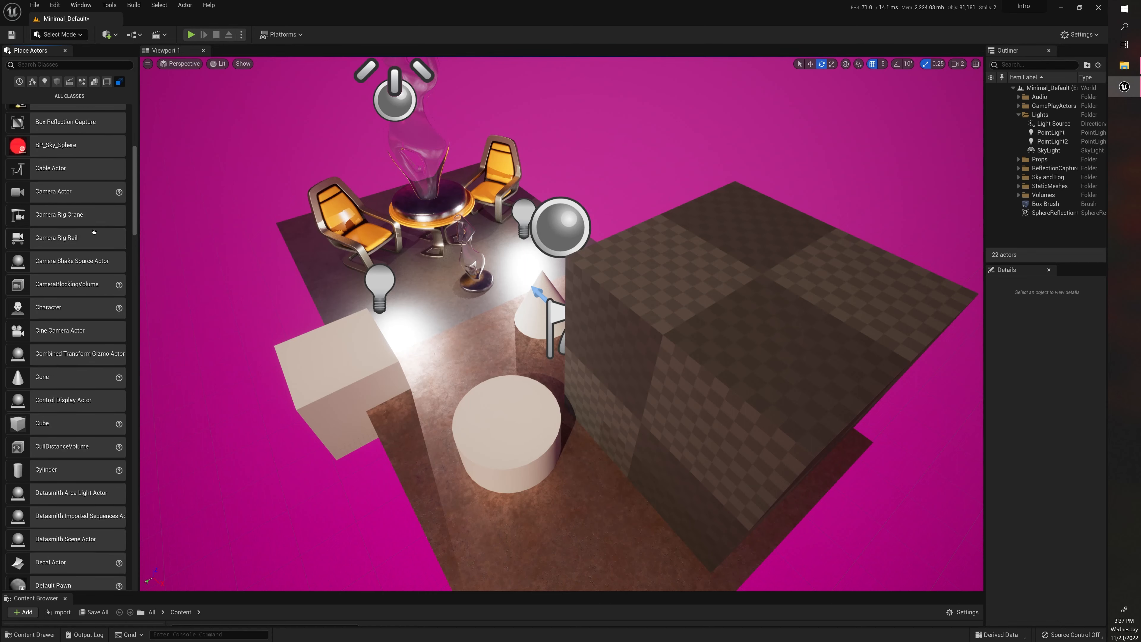
scroll(92, 234, "down", 13)
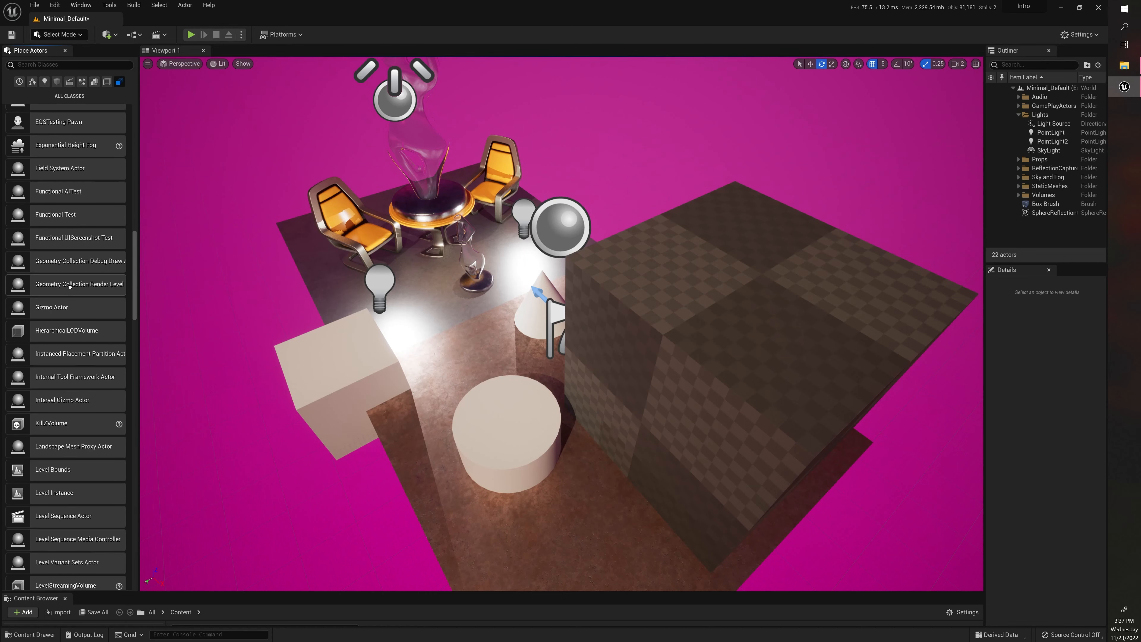
left_click_drag(132, 262, 132, 126)
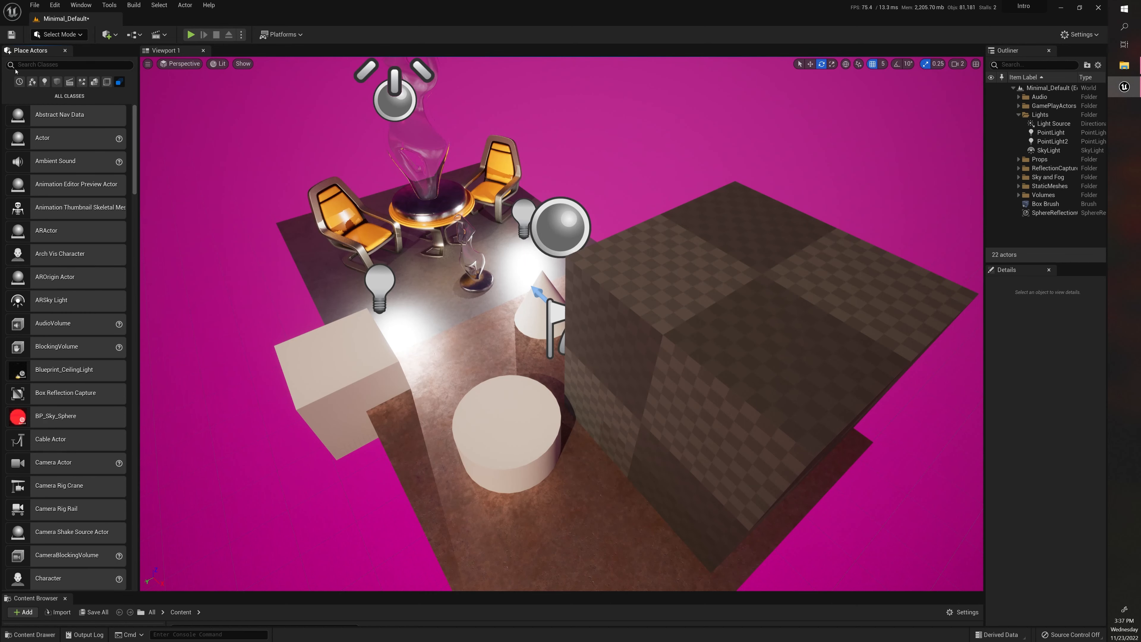
left_click(32, 81)
left_click(44, 81)
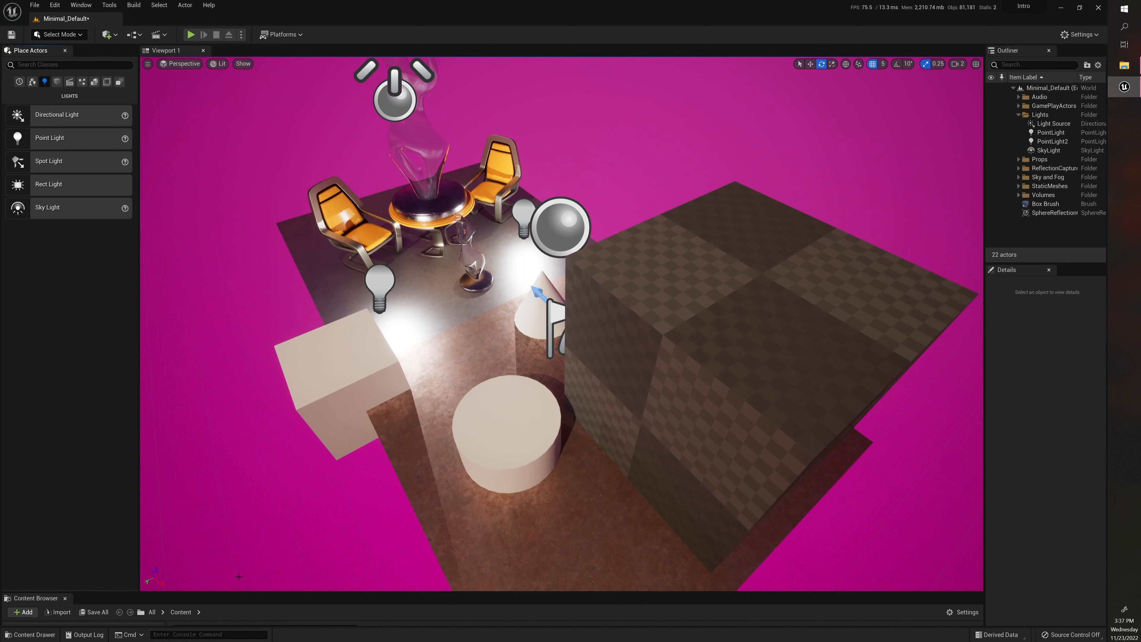
- Create a new folder with the default name in the project's Content folder
left_click(30, 634)
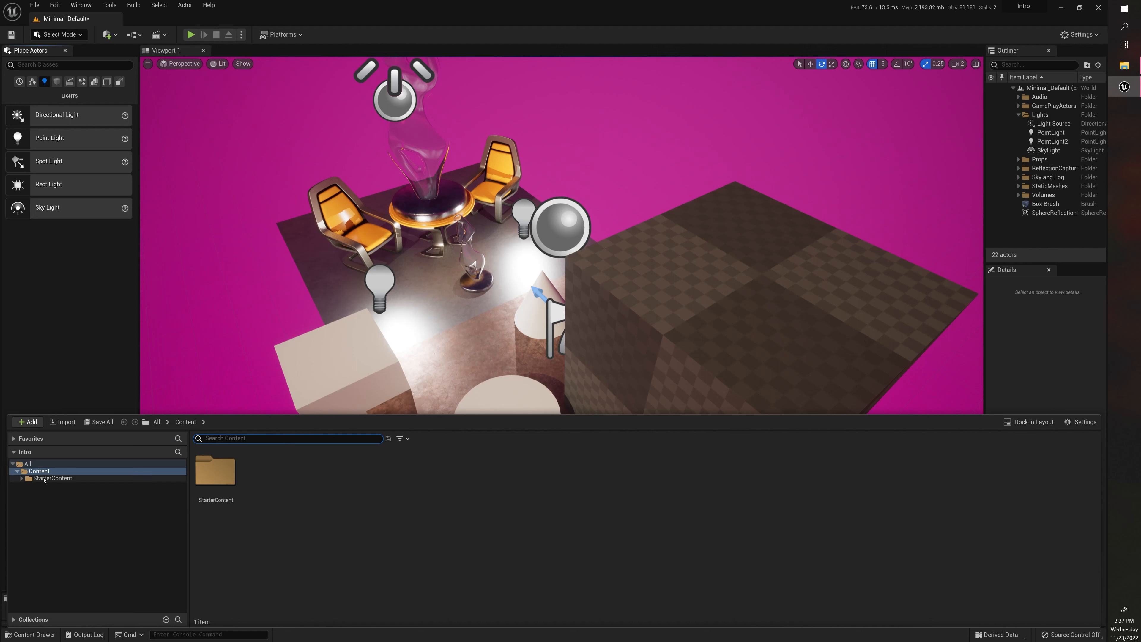
right_click(322, 493)
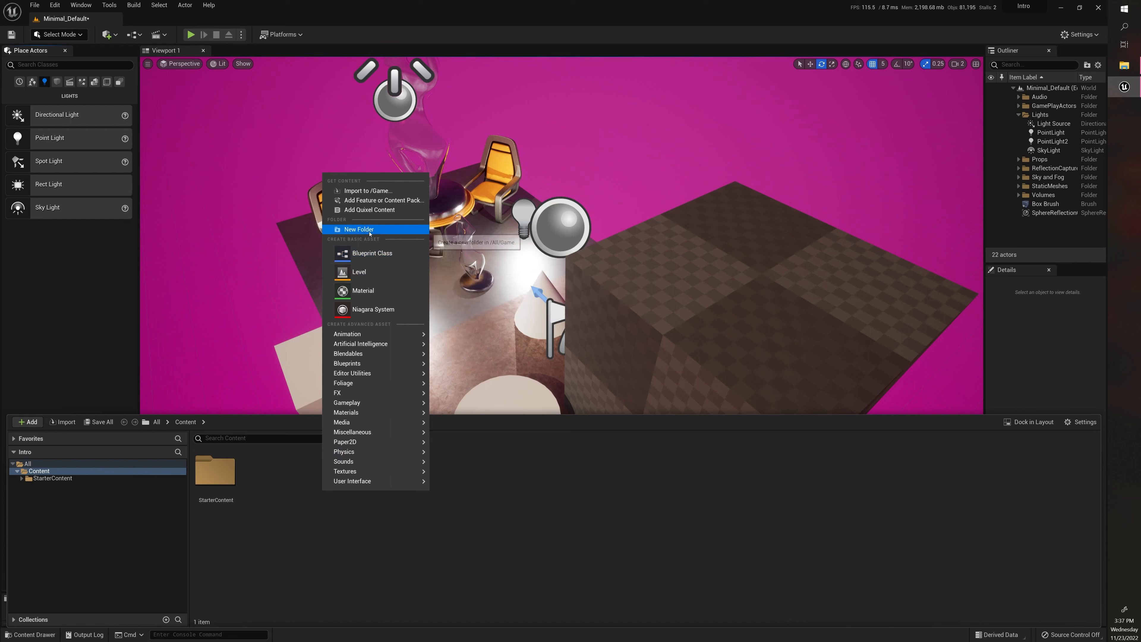
left_click(359, 229)
key("Return")
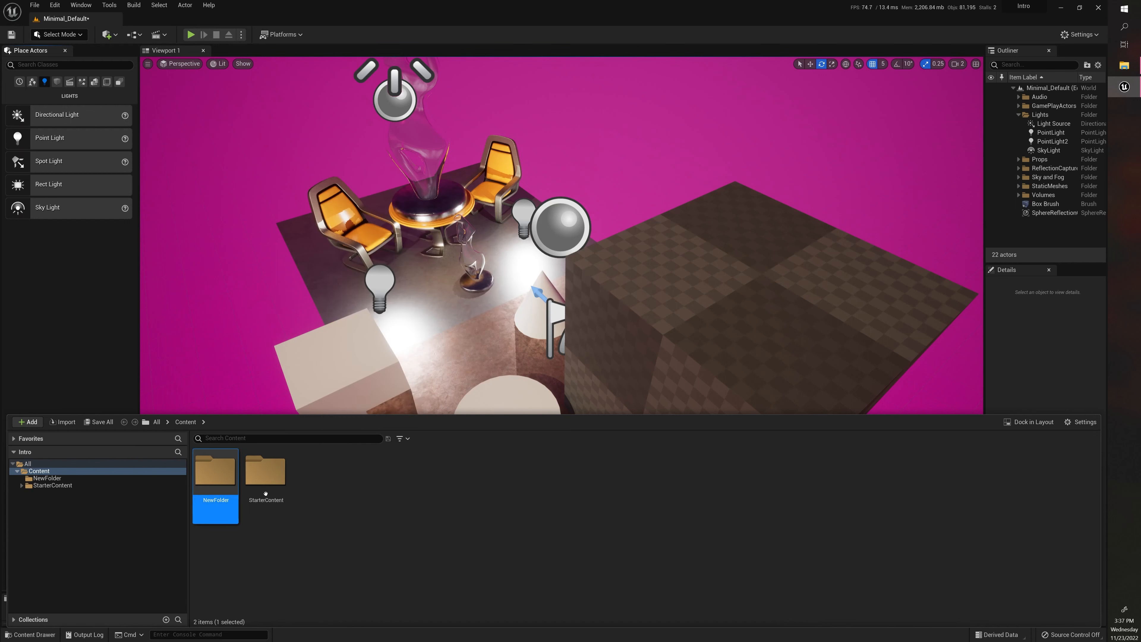
- Set the new folder's color to a bright, fully saturated magenta pink
right_click(225, 474)
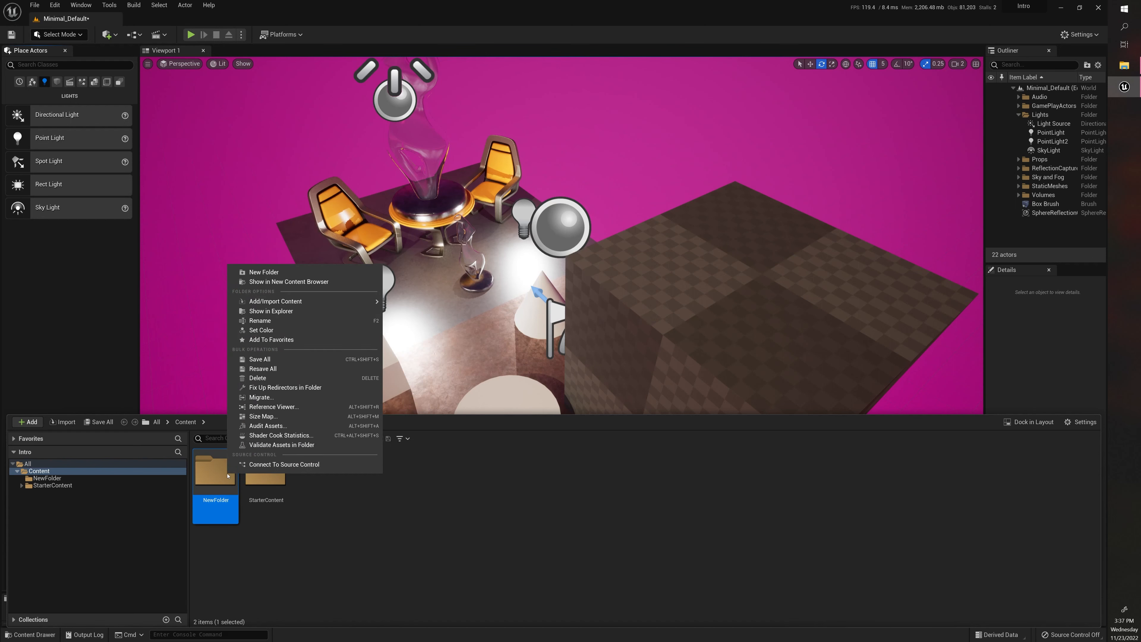
left_click(263, 330)
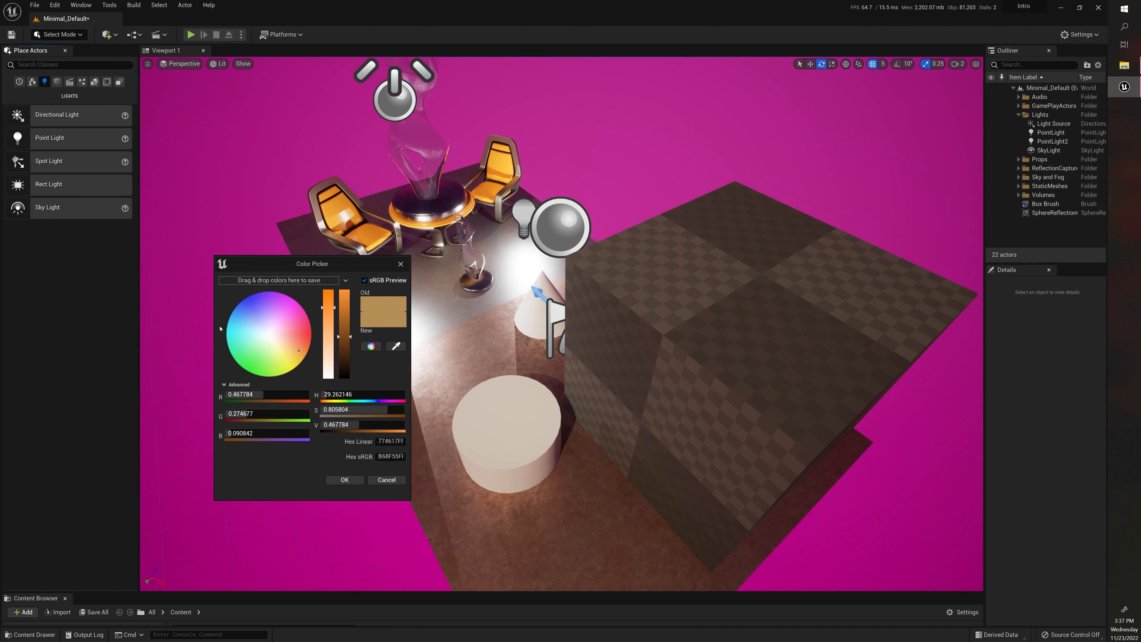
left_click(302, 319)
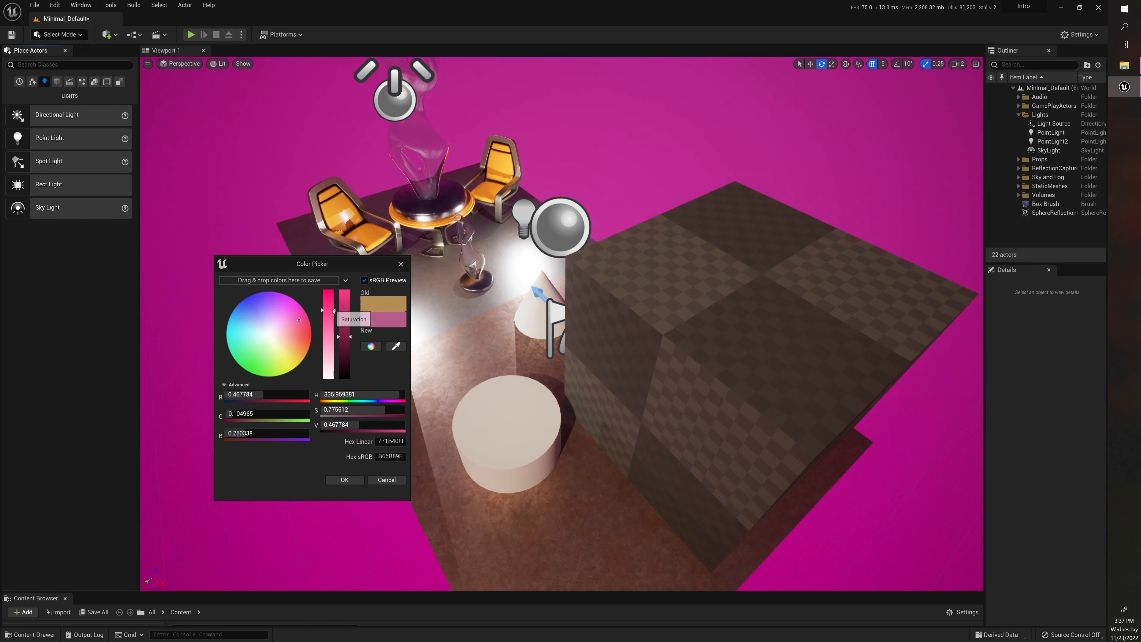
left_click(329, 293)
left_click(347, 292)
left_click(345, 479)
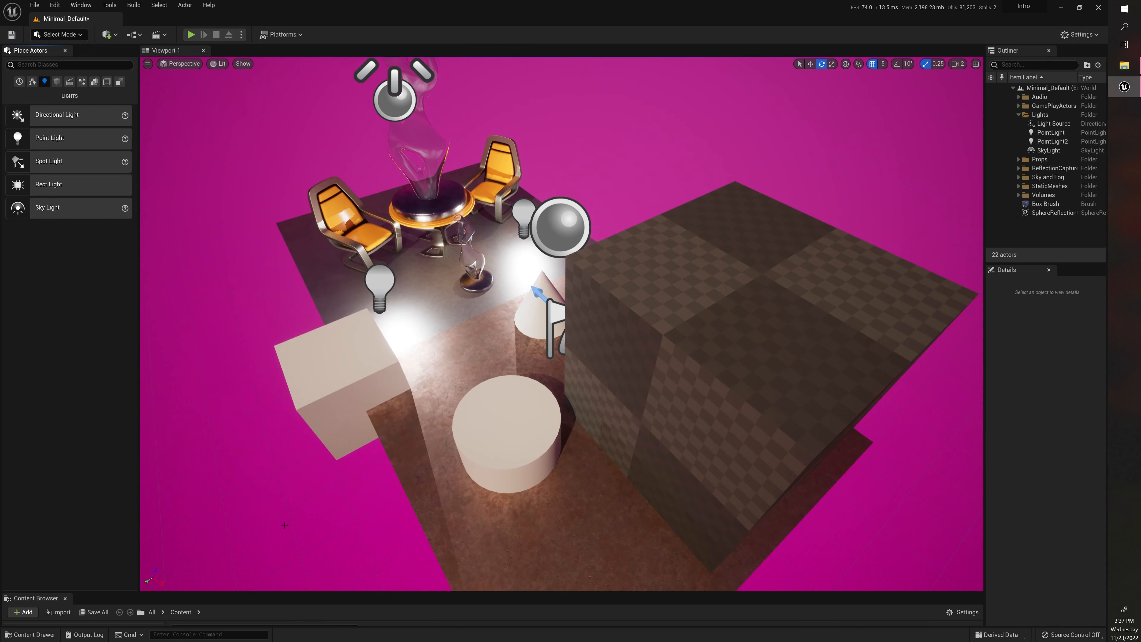
- Rename the pink folder in Content as Animations and open it
left_click(30, 634)
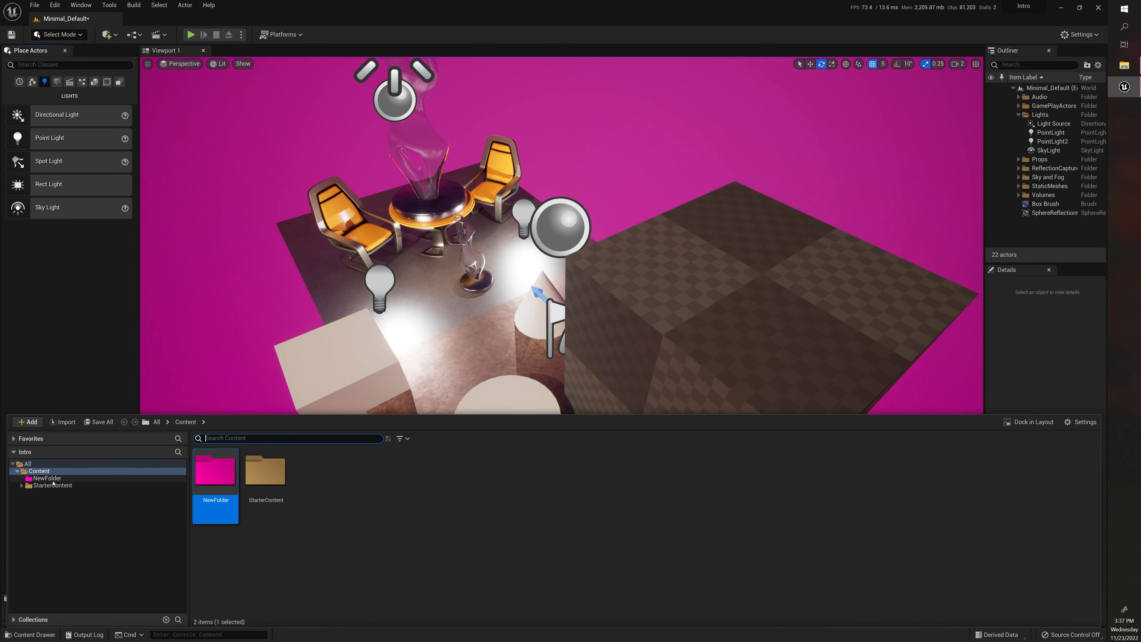
double_click(220, 507)
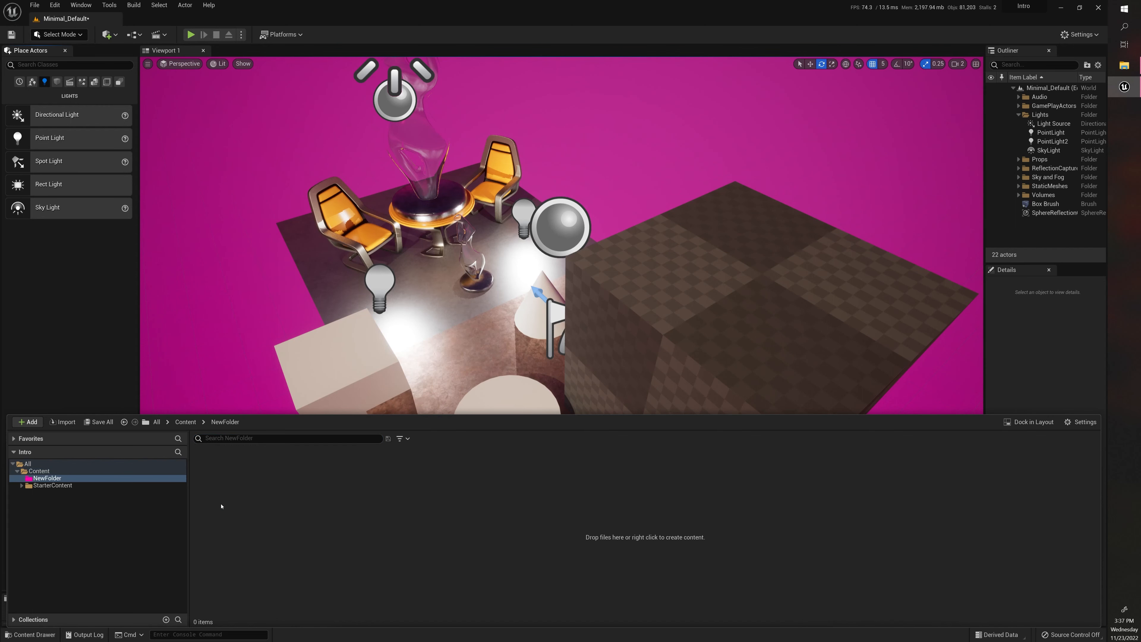
left_click(40, 471)
right_click(227, 472)
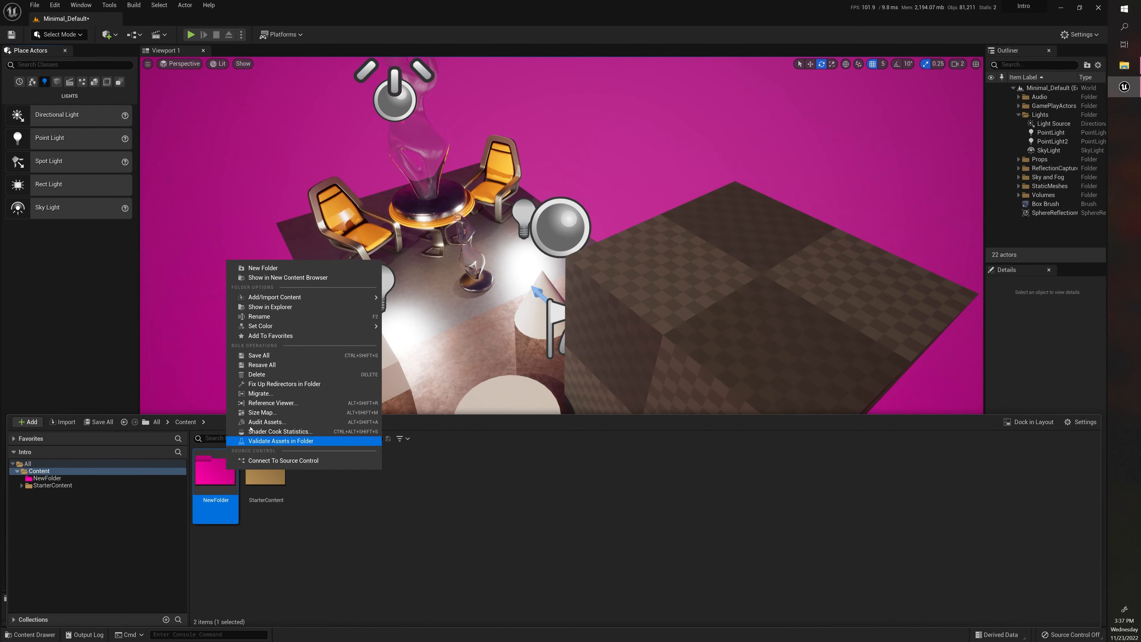
left_click(260, 317)
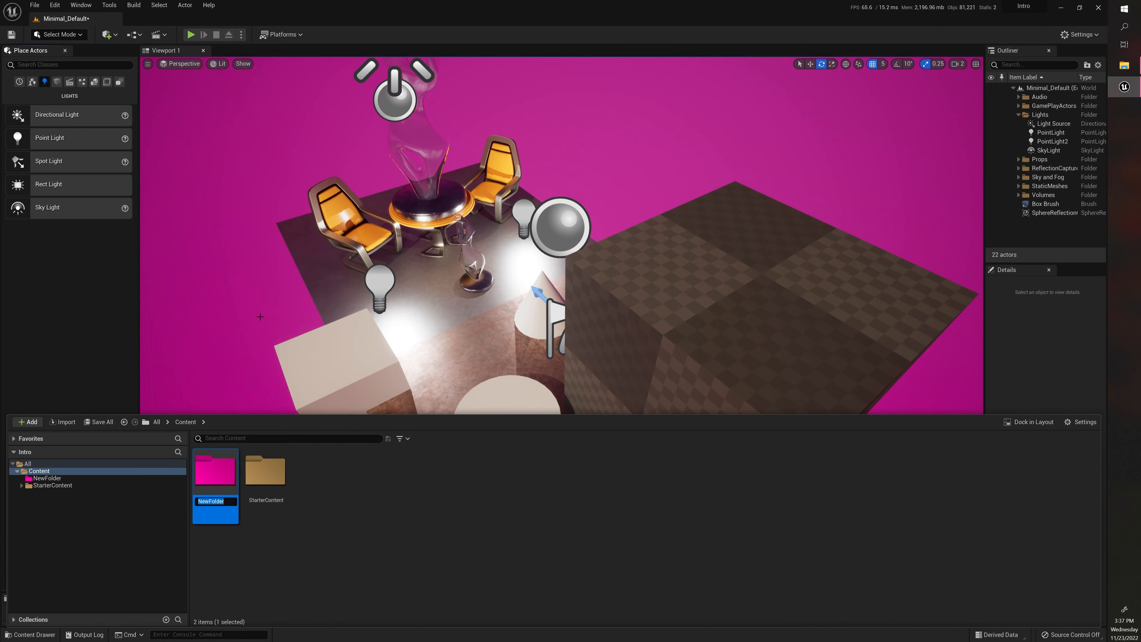
key("Return")
left_click(291, 540)
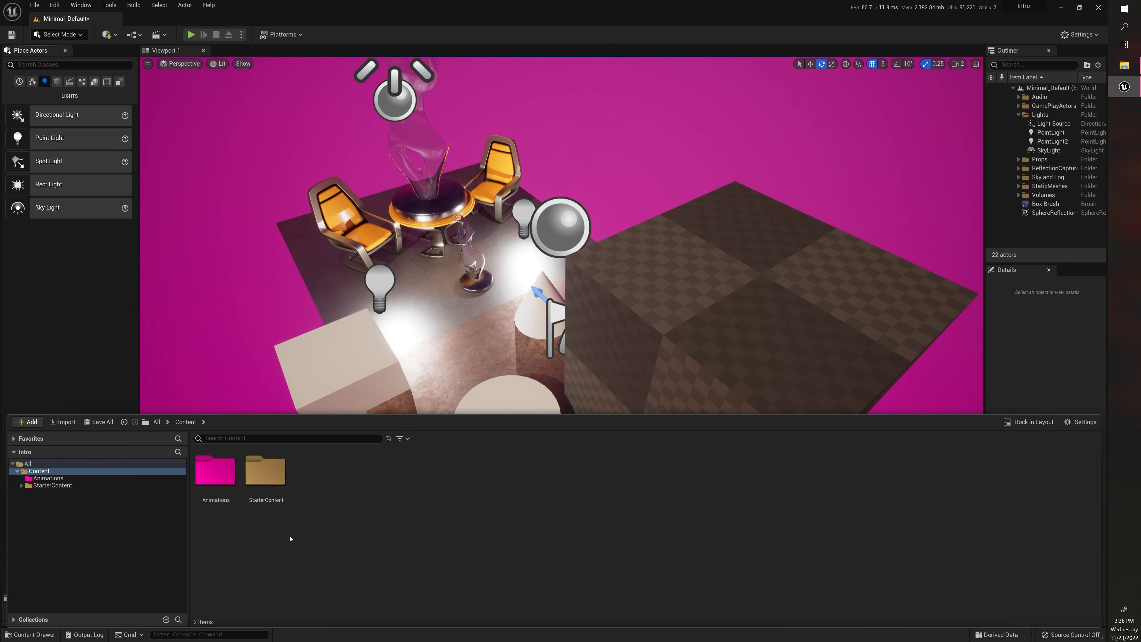
left_click(223, 486)
double_click(223, 485)
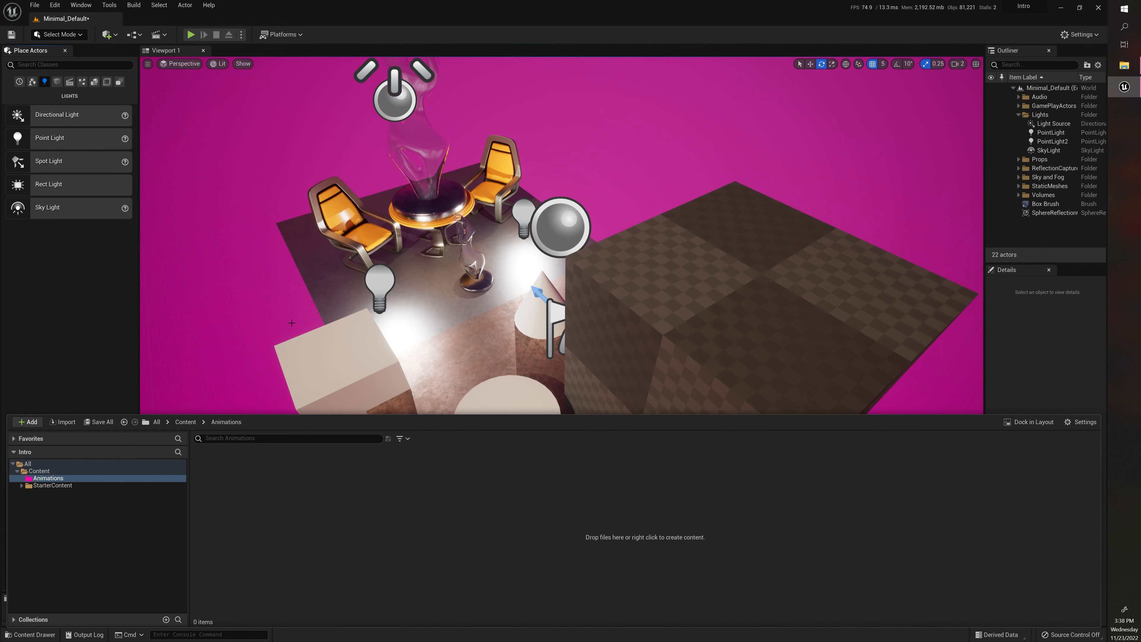
- Select the cone in the level and raise it along the Z axis to a Z location of 80
right_click_drag(304, 275, 357, 261)
right_click_drag(440, 346, 458, 359)
left_click(626, 381)
right_click_drag(626, 381, 656, 388)
right_click_drag(476, 352, 503, 353)
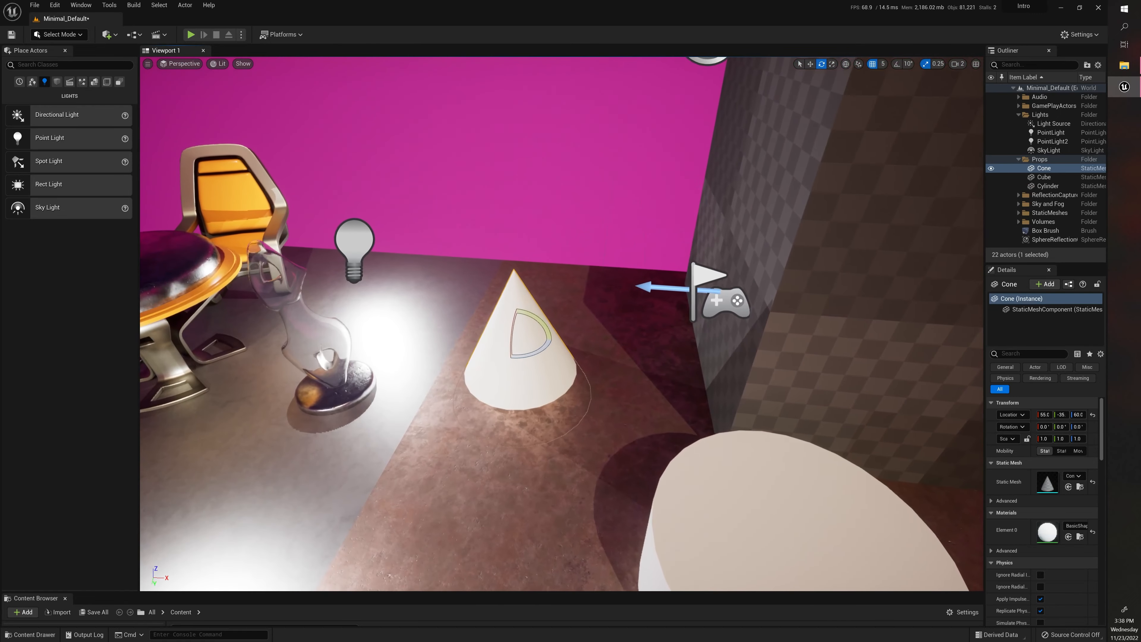
key("w")
left_click_drag(516, 319, 511, 293)
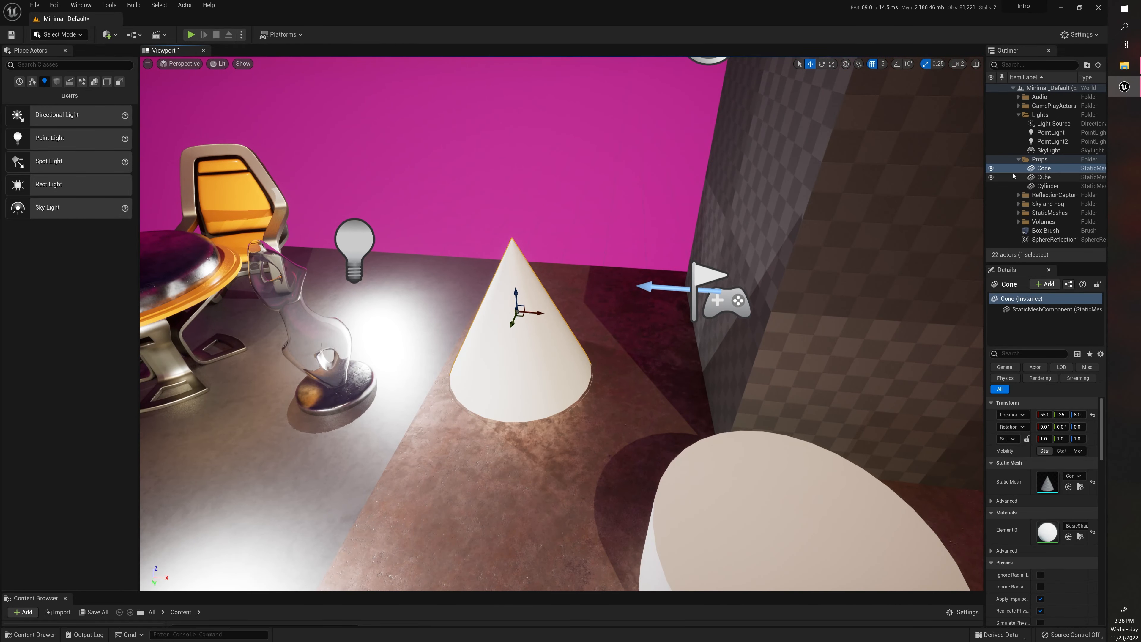
- Create a new Blueprint class in the Animations folder with Pawn as its parent class
left_click(40, 634)
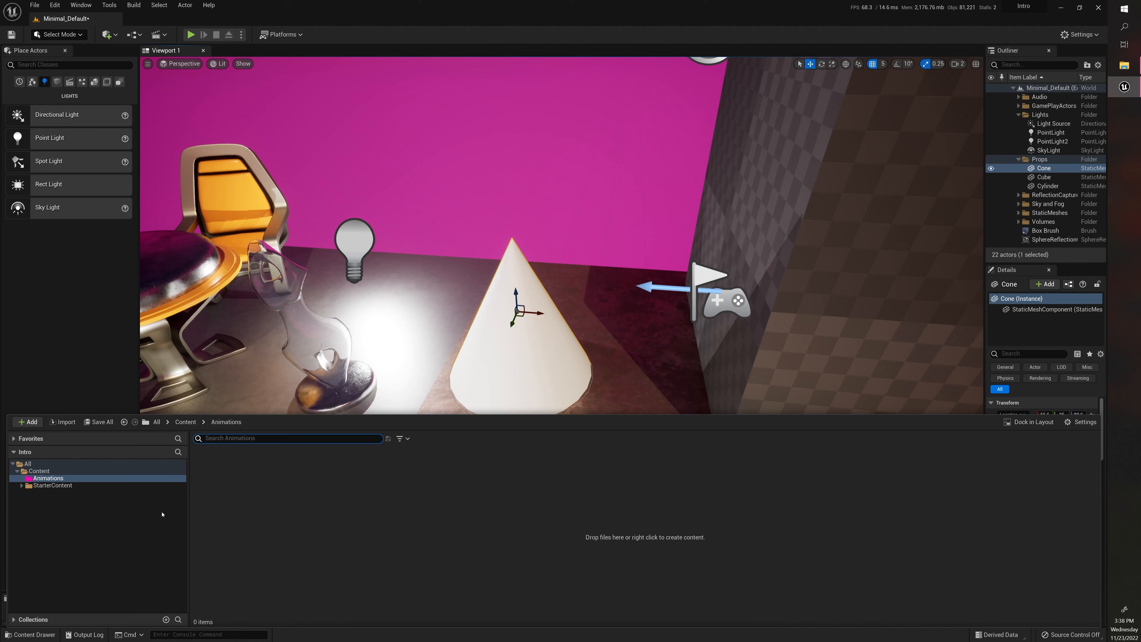
left_click(145, 506)
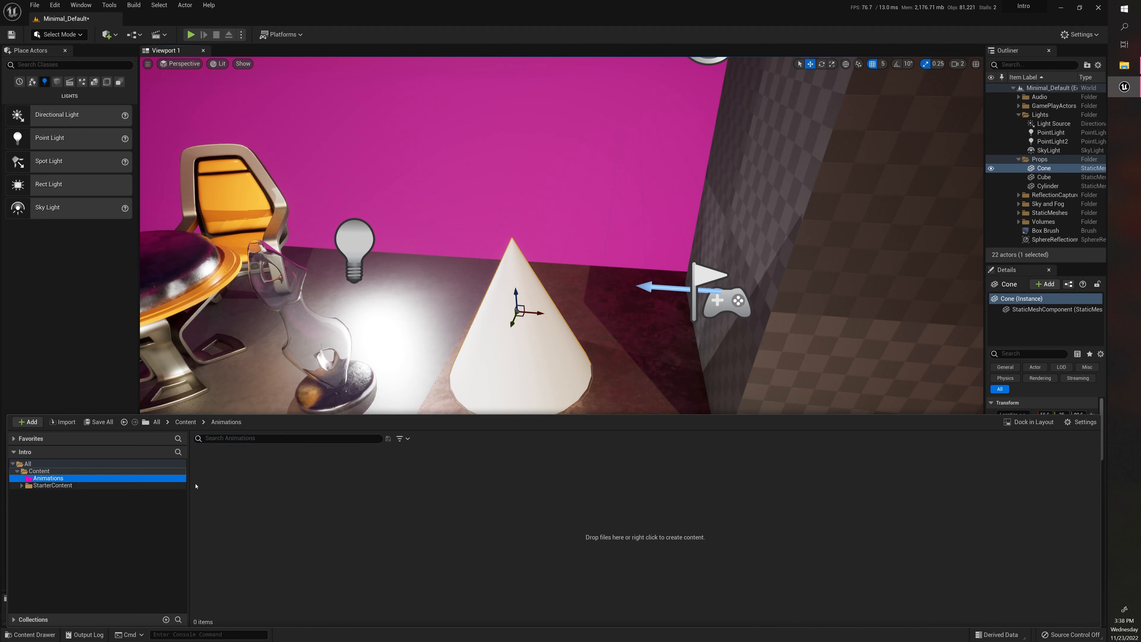
right_click(263, 487)
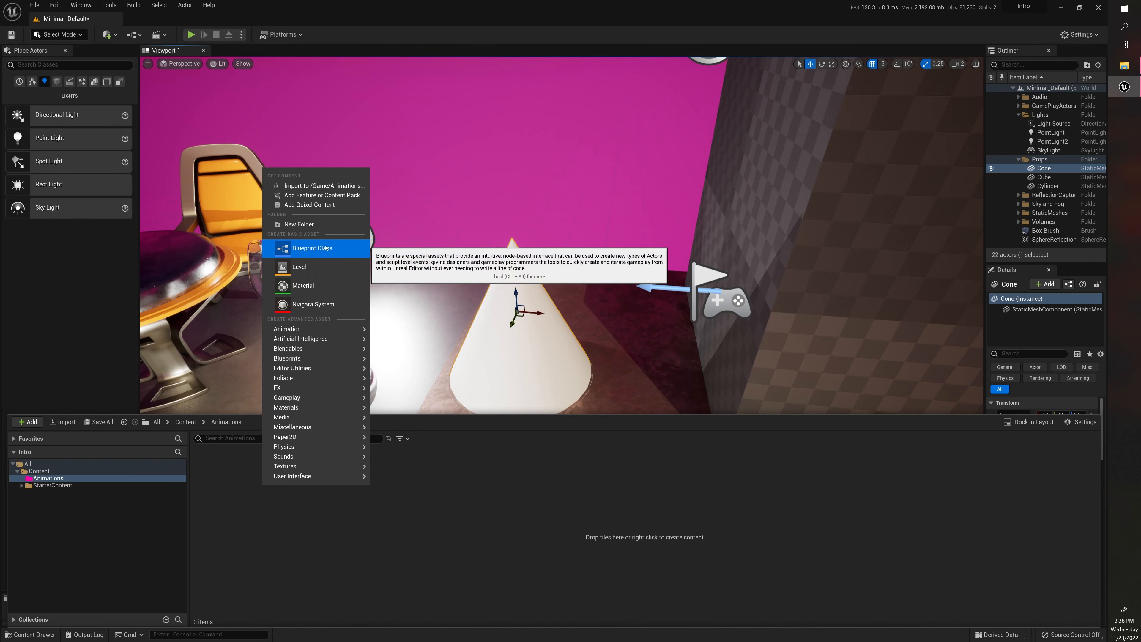
left_click(326, 248)
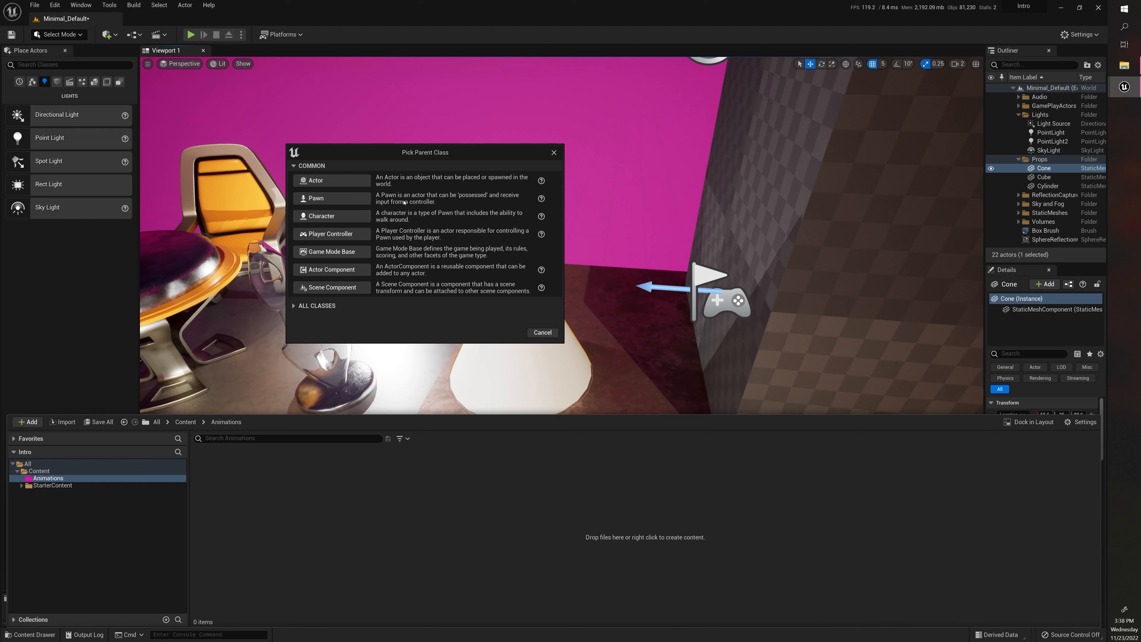
left_click(331, 197)
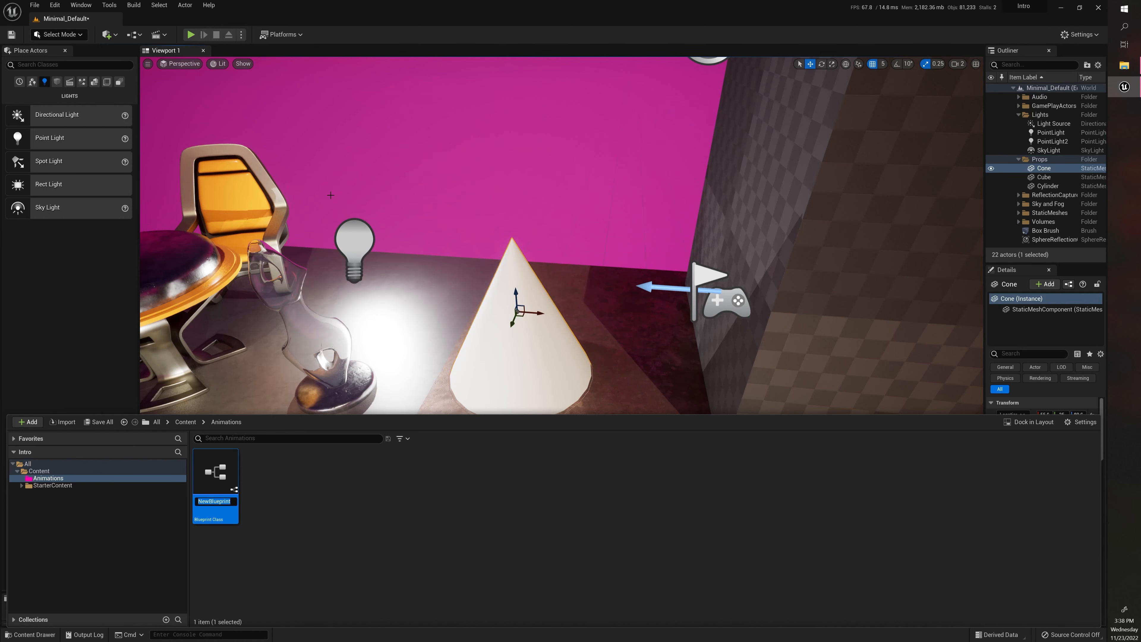
- Name the new Pawn Blueprint class in the Animations folder PlayerMovement
type("z")
key("BackSpace")
type("Pl")
key("Return")
type("ye")
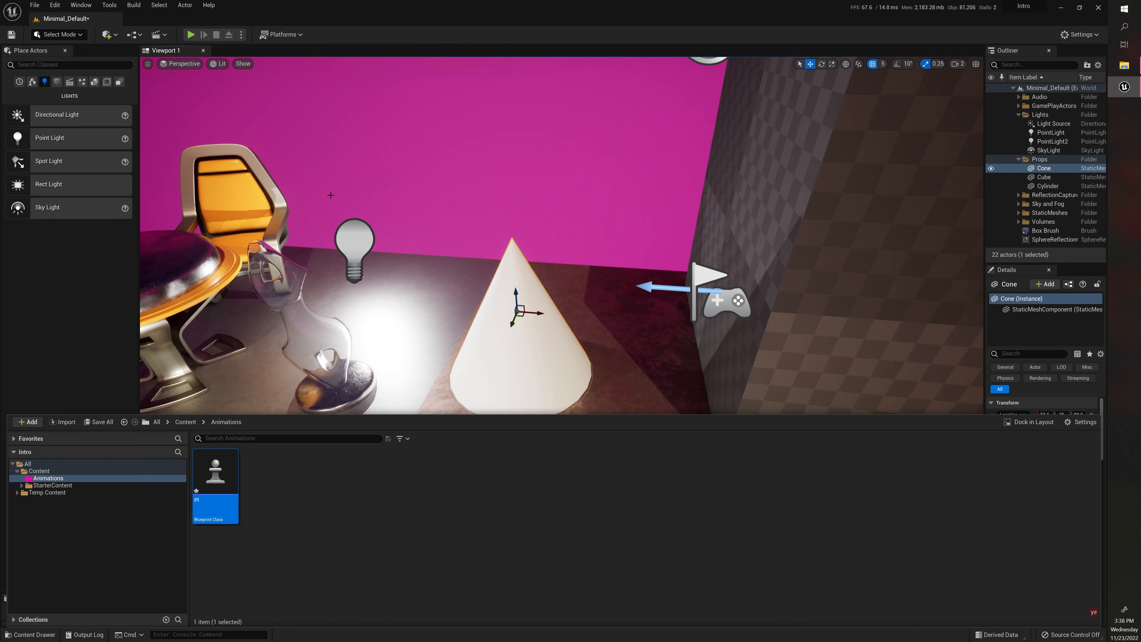
right_click(221, 480)
left_click(247, 304)
key("Return")
left_click(495, 381)
left_click(30, 634)
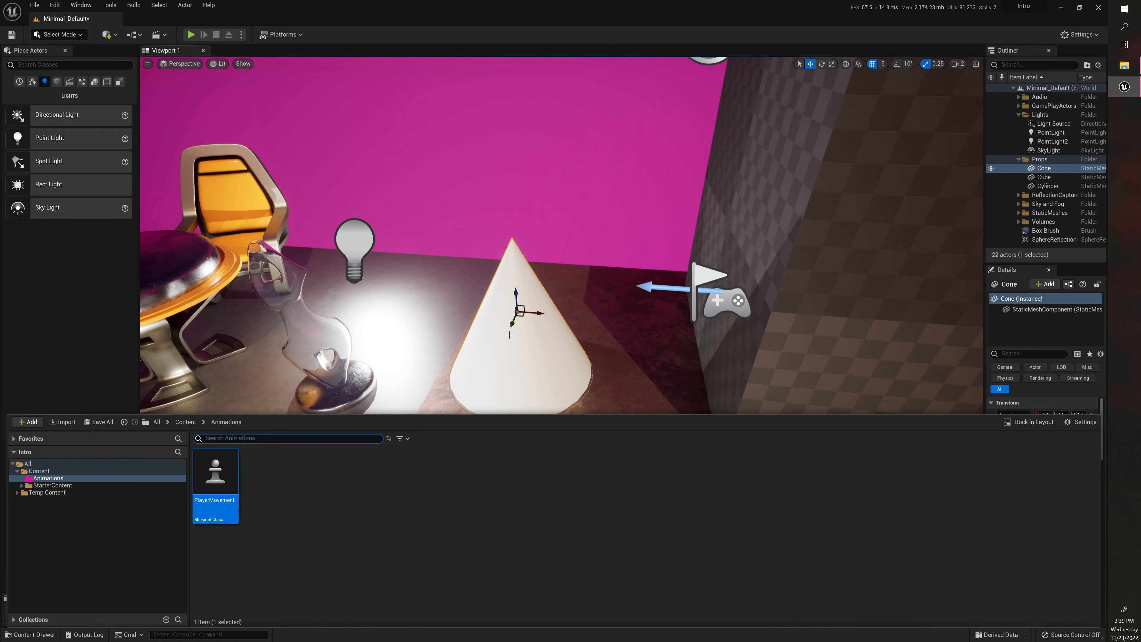
- Move the chair nearest the cube along the X axis and stretch it into a bench with scale 1.25, 2.75, 1.25
key("s")
right_click_drag(494, 287, 470, 279)
scroll(475, 251, "down", 5)
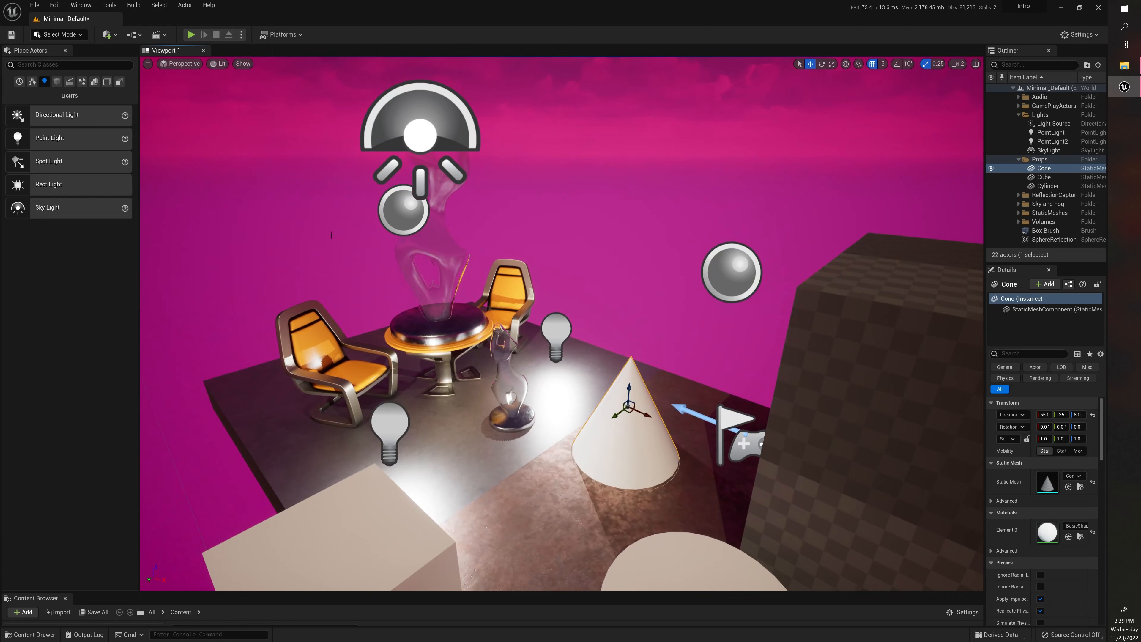
left_click(377, 369)
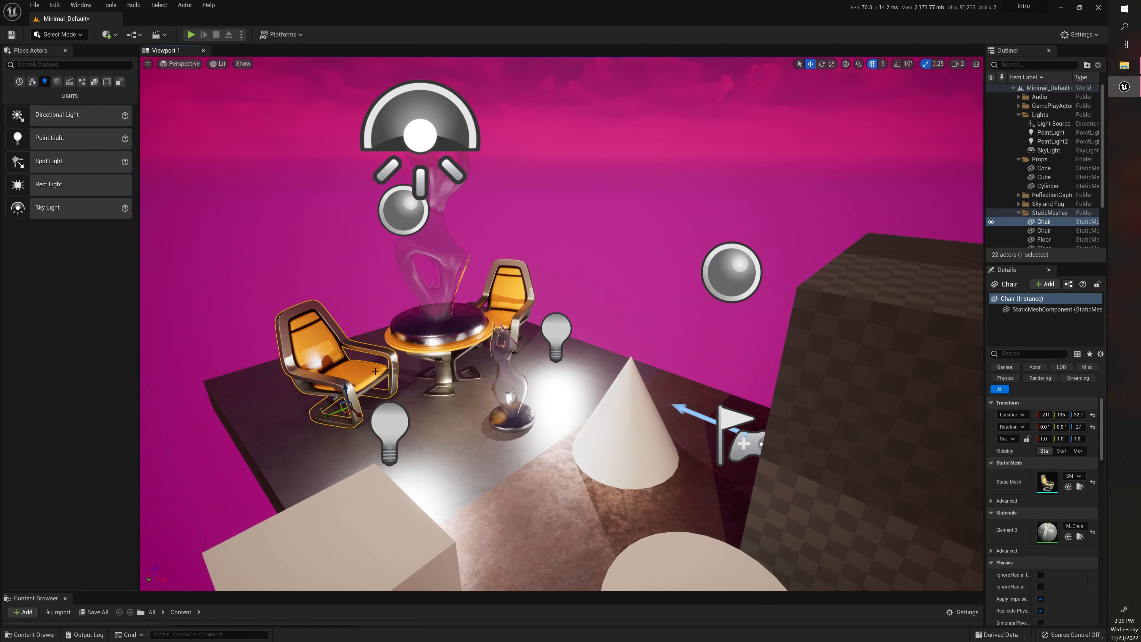
key("e")
key("r")
key("w")
right_click_drag(376, 371, 375, 402)
left_click_drag(355, 356, 304, 369)
key("r")
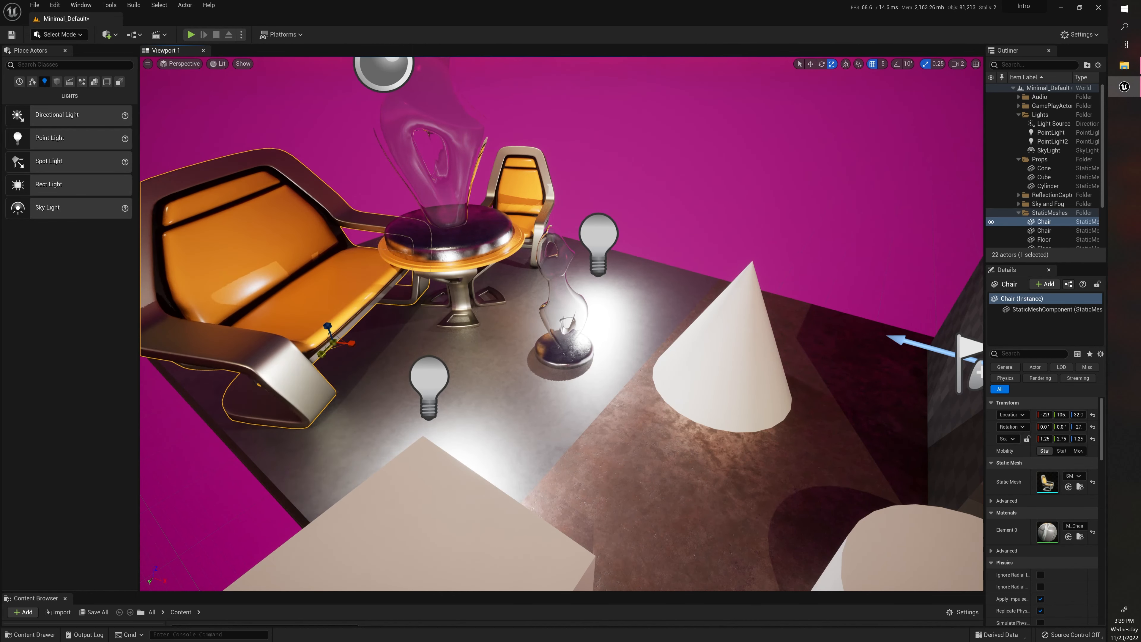
- Refine the bench-like chair's scale to 1.25 in X, 2.75 in Y and 1.0 in Z
right_click_drag(387, 348, 368, 337)
left_click_drag(484, 335, 485, 344)
right_click_drag(486, 344, 520, 349)
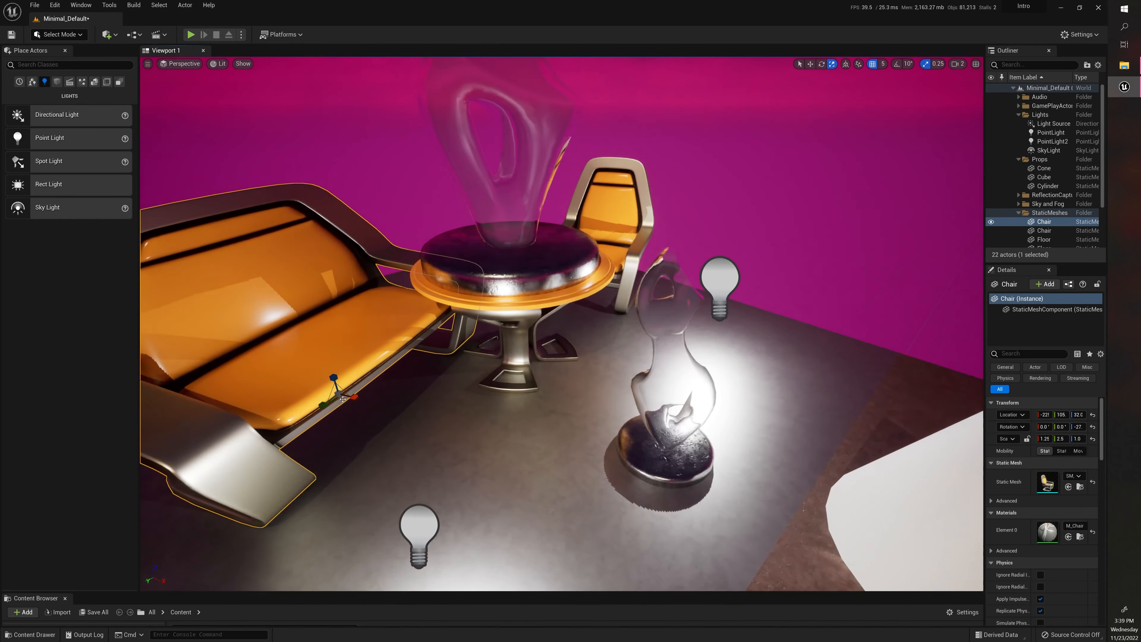
left_click_drag(323, 409, 317, 413)
right_click_drag(317, 413, 427, 367)
right_click_drag(488, 317, 537, 312)
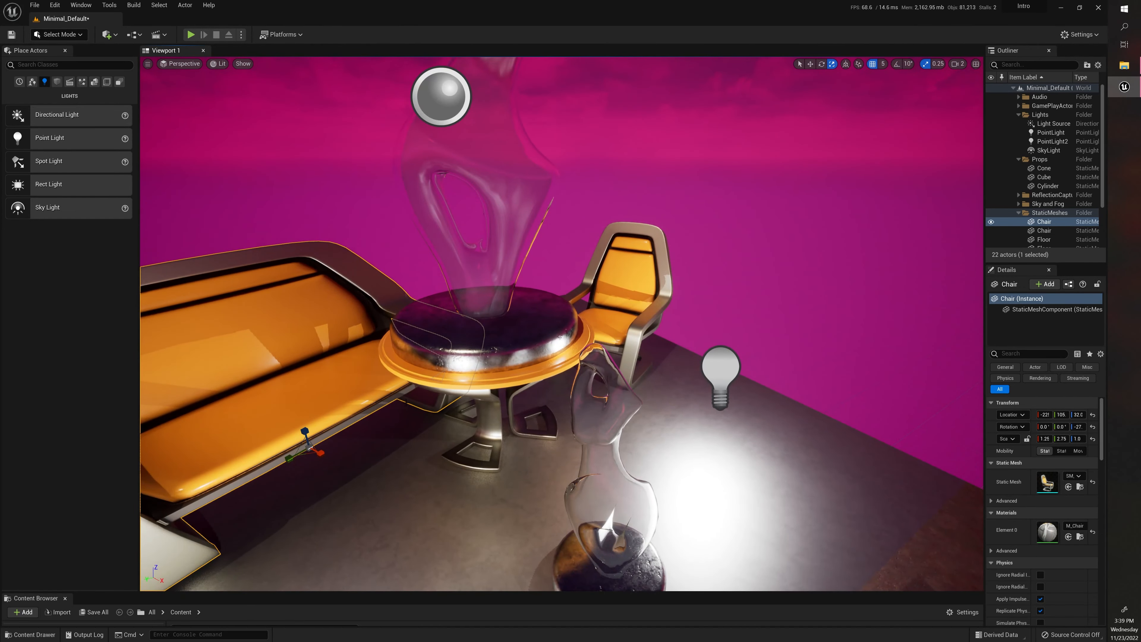
right_click_drag(405, 386, 422, 430)
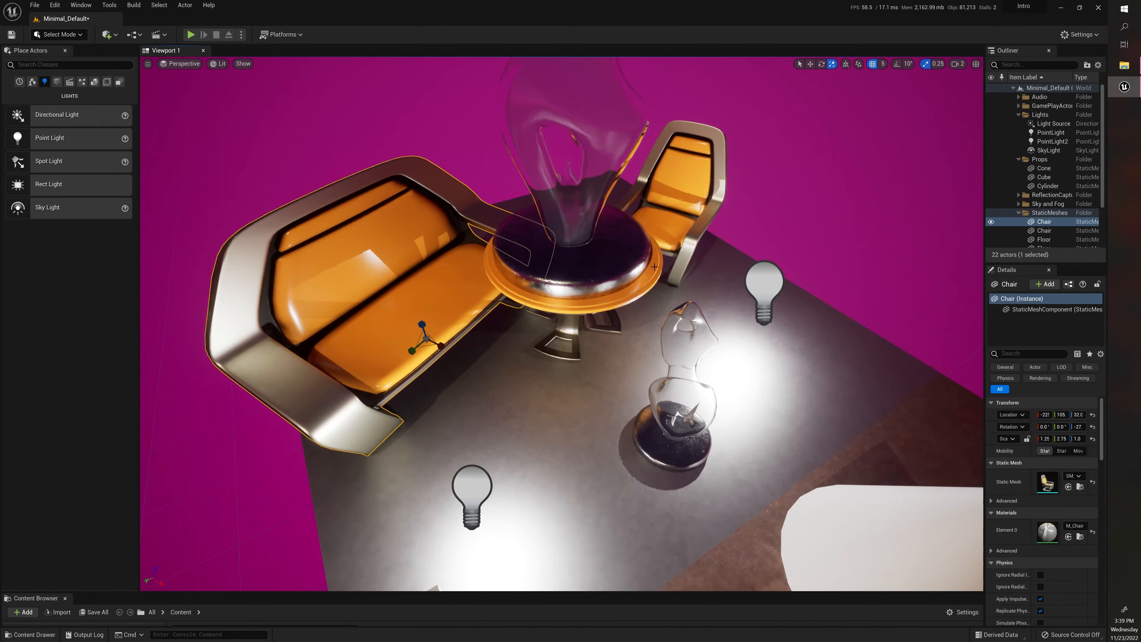
- Select the other chair behind the table and scale it uniformly to 1.25 on all axes
right_click_drag(654, 266, 710, 265)
left_click(622, 241)
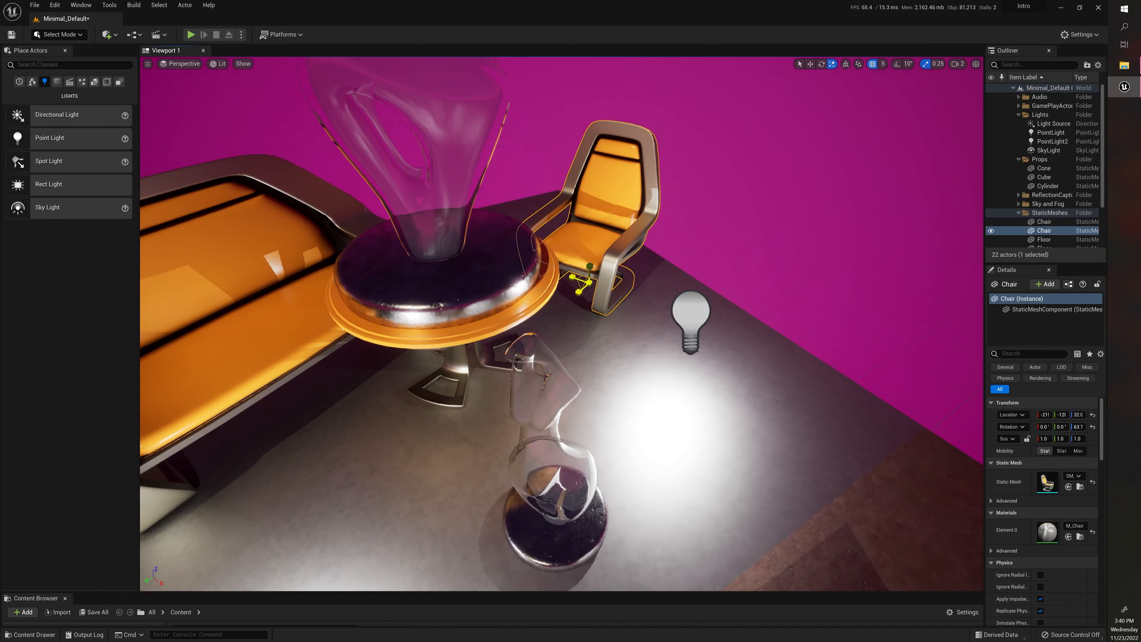
mouse_move(582, 281)
left_mouse_down()
mouse_move(622, 269)
mouse_move(599, 287)
left_mouse_up()
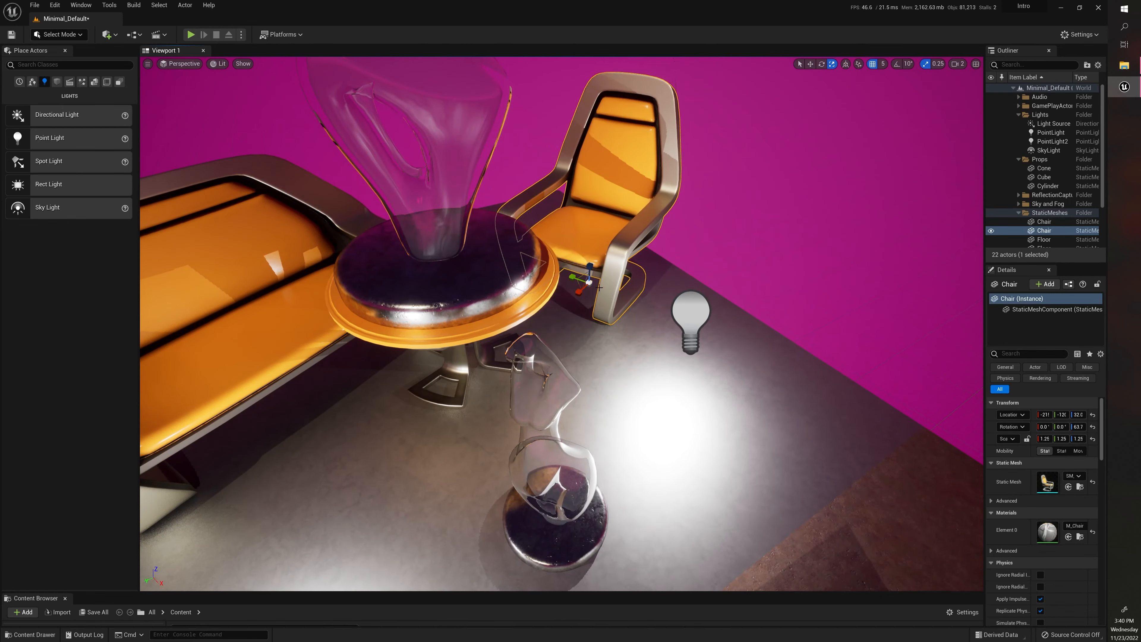
right_click_drag(599, 288, 622, 280)
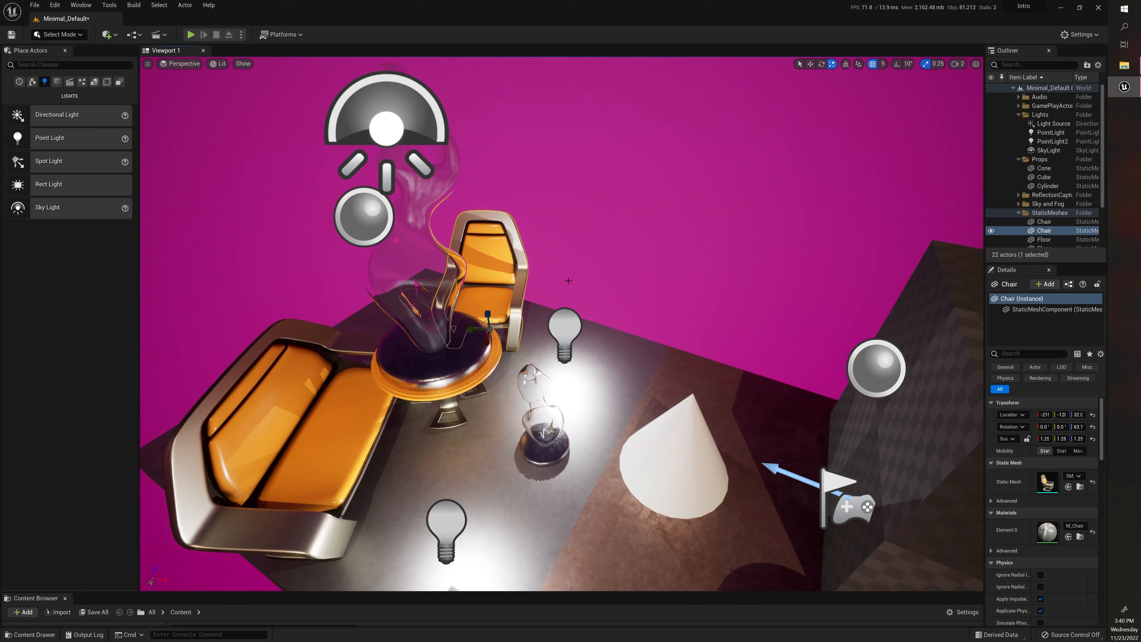
right_click_drag(538, 276, 483, 279)
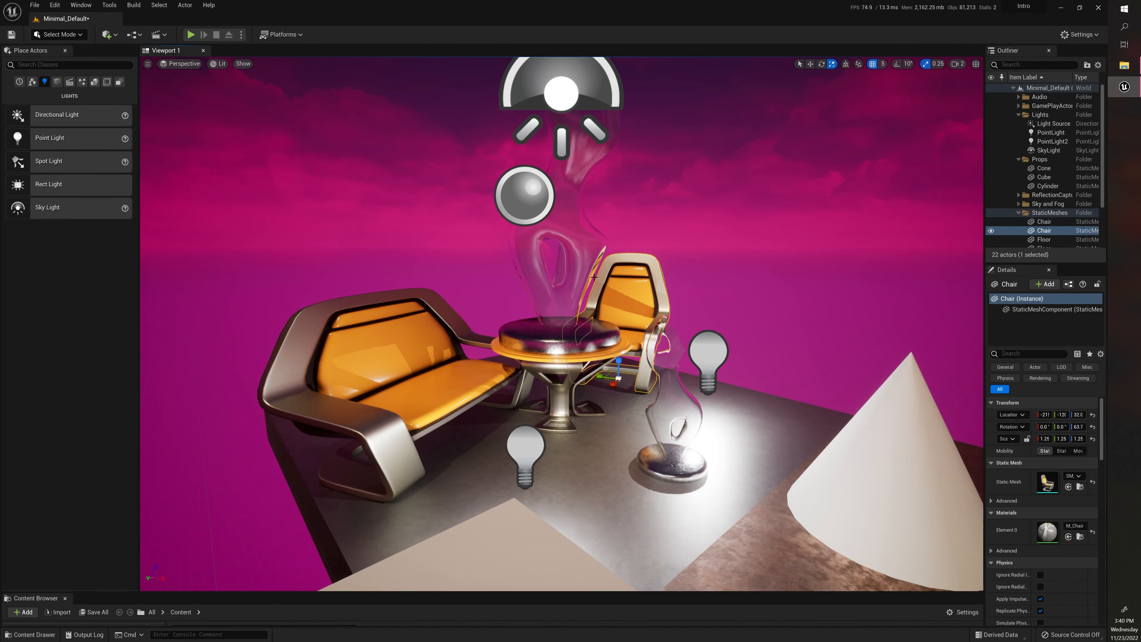
key("s")
right_click_drag(203, 252, 265, 281)
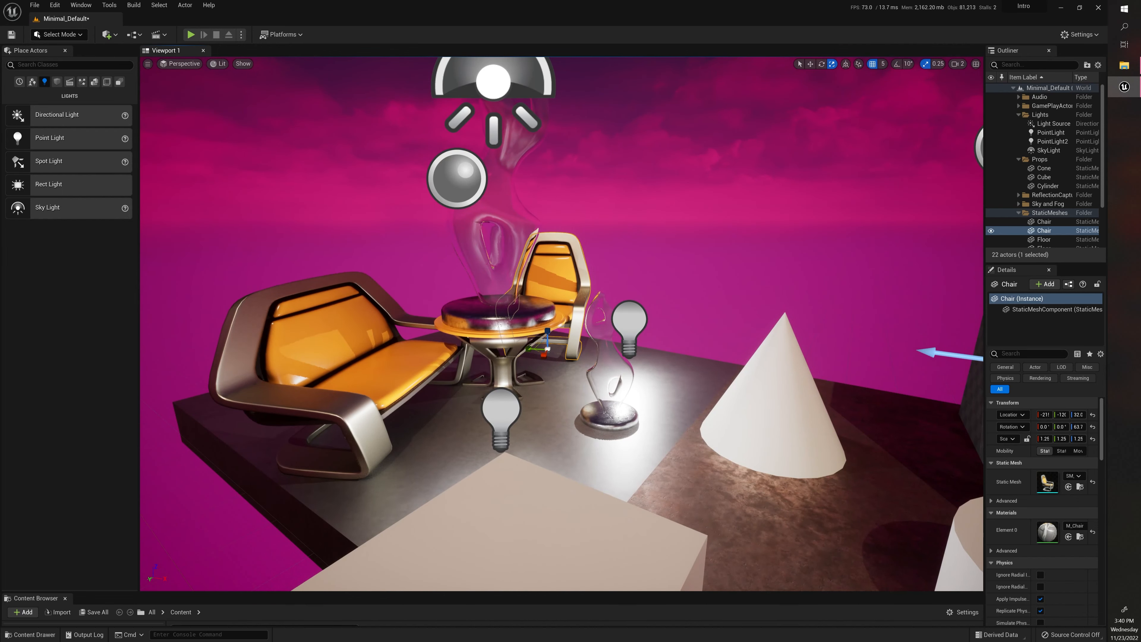
key("a")
right_click_drag(312, 326, 316, 326)
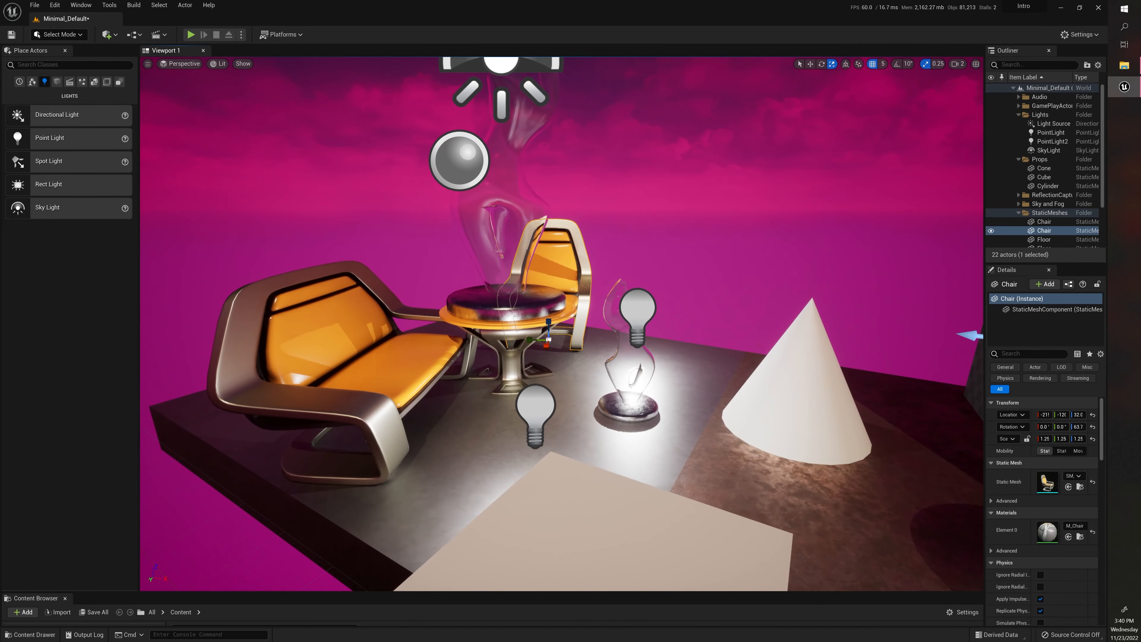